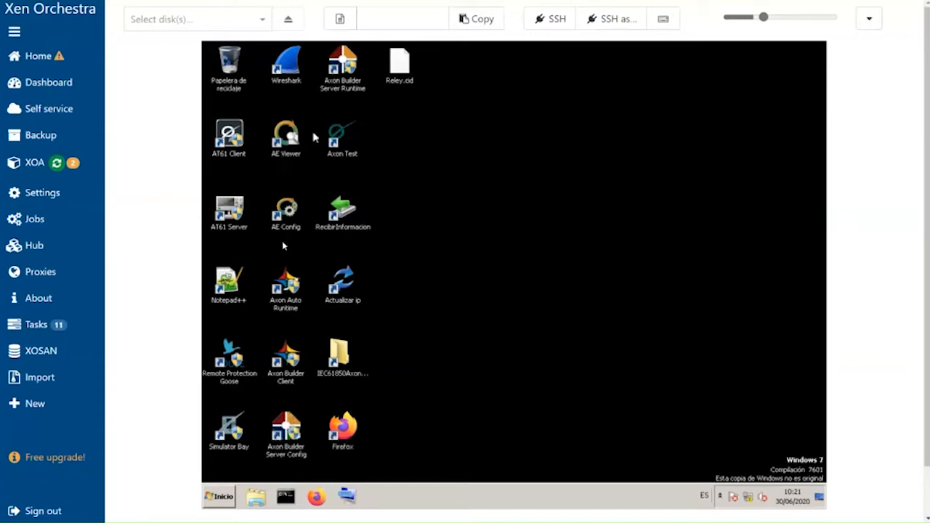
- Launch Axon Builder Server Config from the desktop shortcut
{"action": "left_click", "coordinate": [299, 436]}
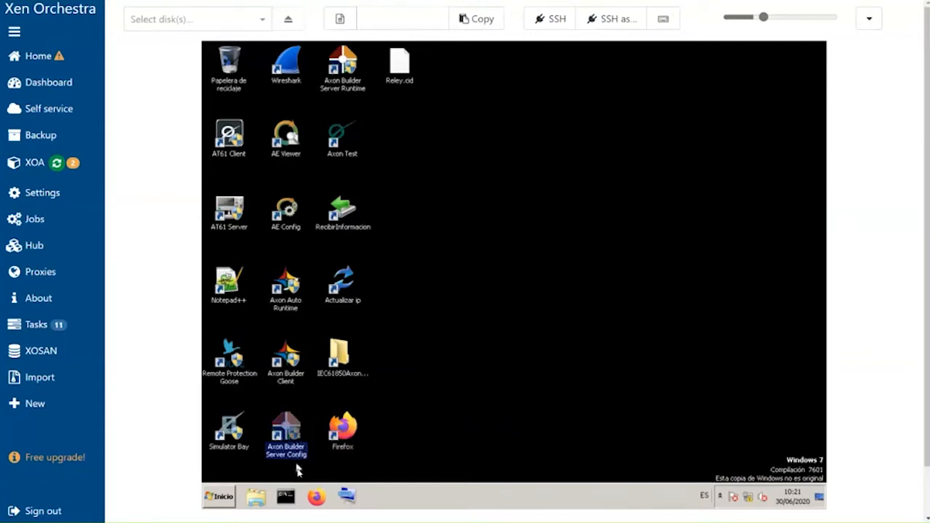
{"action": "double_click", "coordinate": [287, 434]}
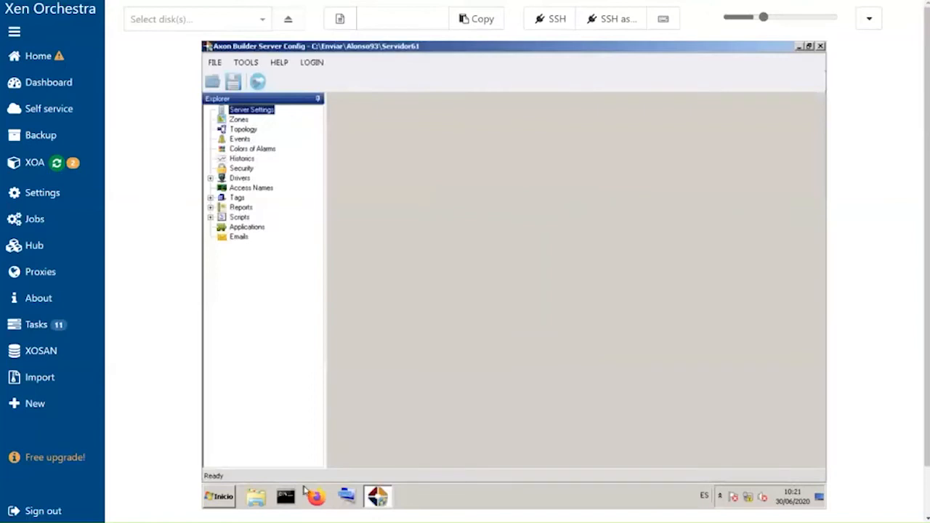
- Switch to Microsoft Whiteboard and draw a square box with the black pen in empty space beside the diagram
{"action": "key", "text": "alt"}
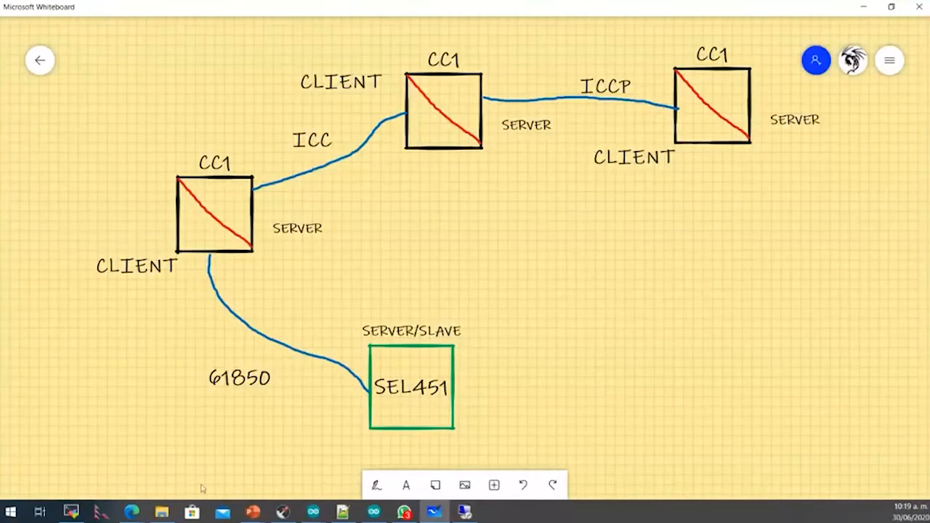
{"action": "left_click_drag", "start_coordinate": [321, 485], "coordinate": [174, 478]}
{"action": "left_click_drag", "start_coordinate": [606, 301], "coordinate": [352, 275]}
{"action": "left_click", "coordinate": [376, 486]}
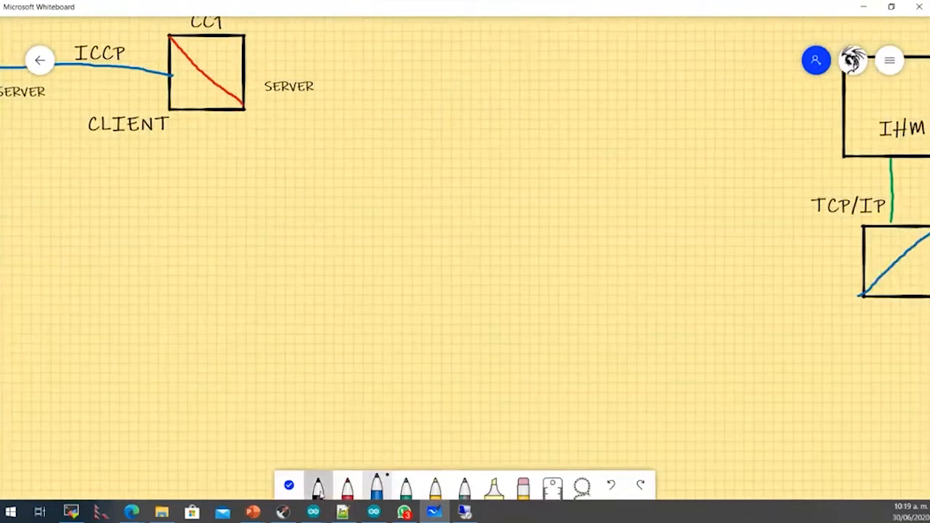
{"action": "left_click", "coordinate": [317, 488]}
{"action": "mouse_move", "coordinate": [236, 262]}
{"action": "left_mouse_down"}
{"action": "mouse_move", "coordinate": [240, 336]}
{"action": "mouse_move", "coordinate": [334, 343]}
{"action": "mouse_move", "coordinate": [332, 264]}
{"action": "mouse_move", "coordinate": [235, 263]}
{"action": "left_mouse_up"}
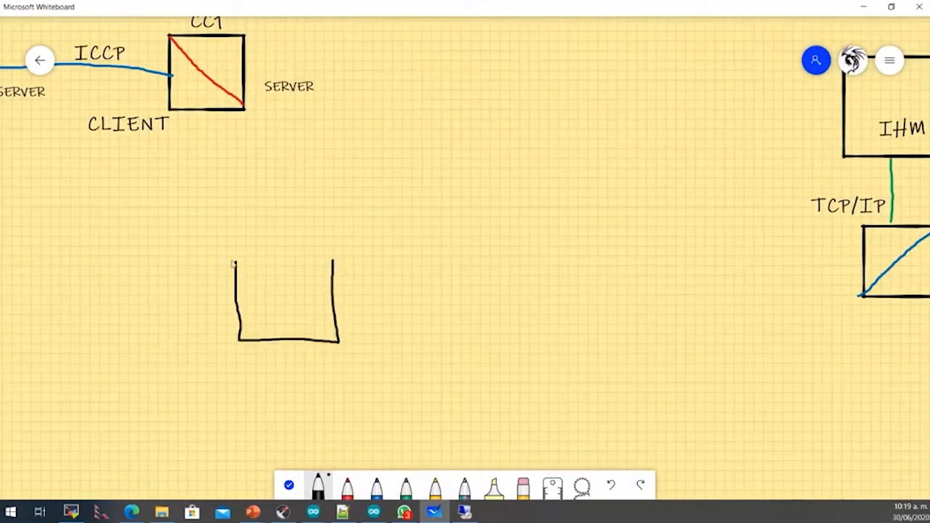
- Add the text ABServer to the new square box
{"action": "left_click", "coordinate": [265, 314]}
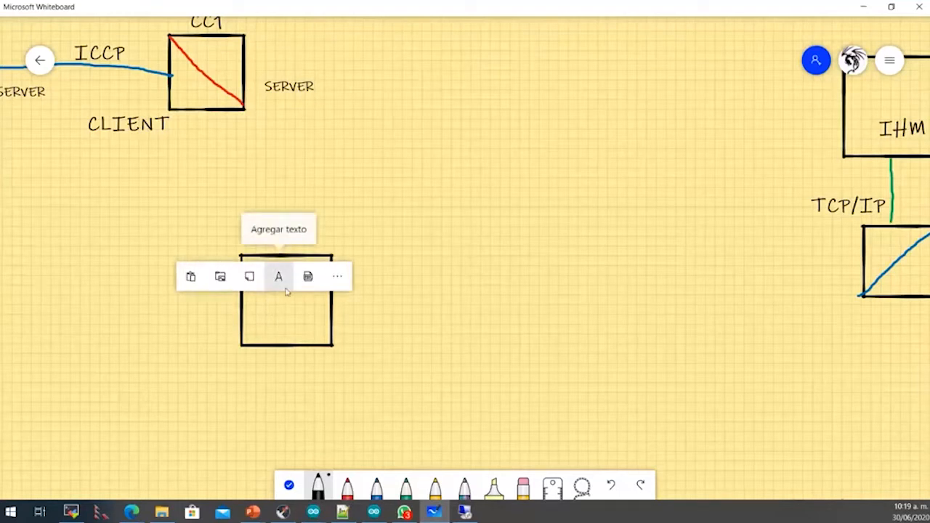
{"action": "left_click", "coordinate": [286, 288]}
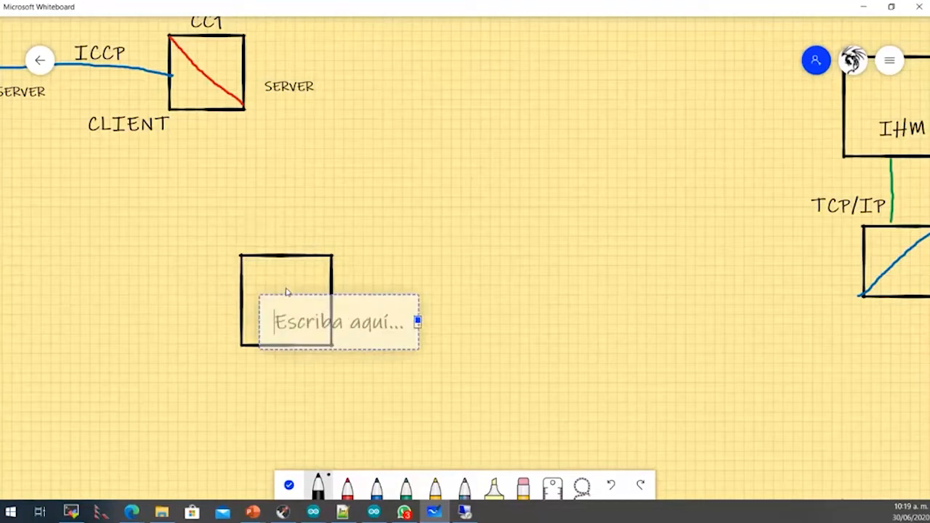
{"action": "type", "text": "A"}
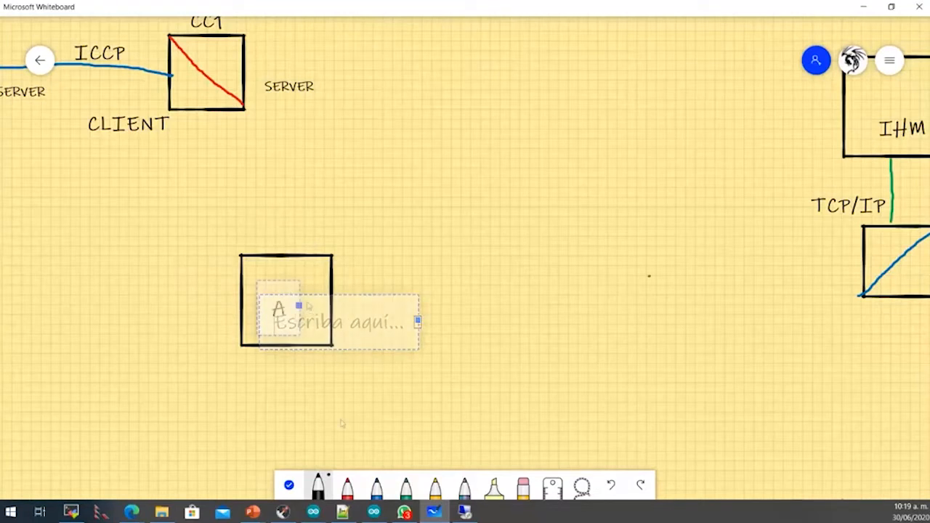
{"action": "type", "text": "BServer"}
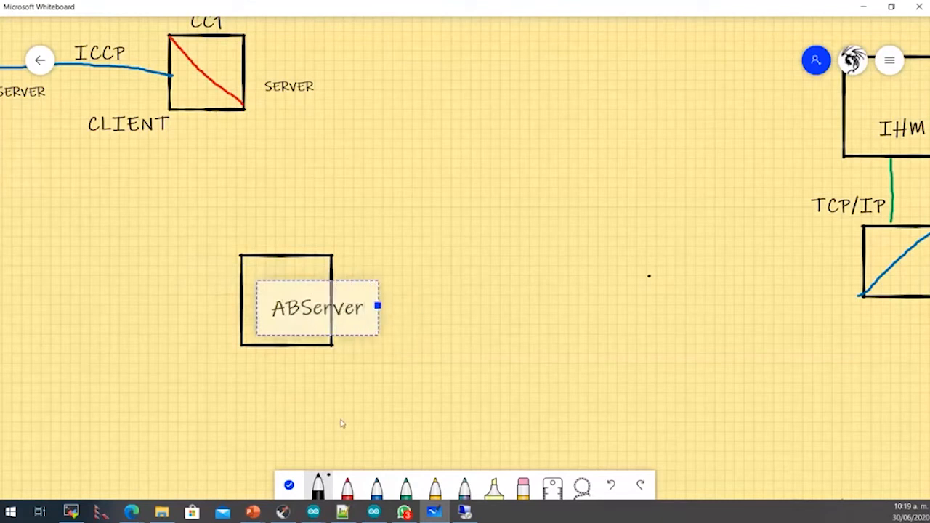
- Resize and move the ABServer text so it sits centred inside the square
{"action": "left_click", "coordinate": [289, 485]}
{"action": "left_click", "coordinate": [329, 308]}
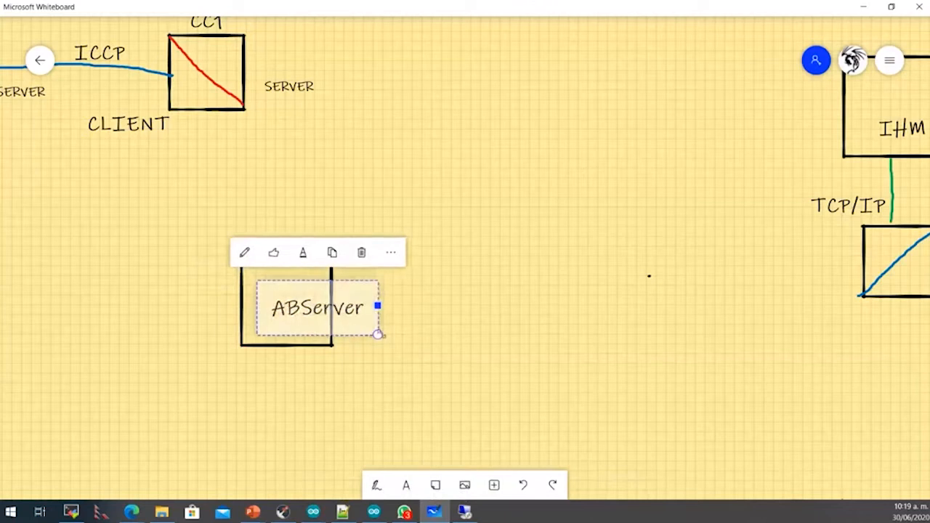
{"action": "left_click_drag", "start_coordinate": [377, 334], "coordinate": [368, 330]}
{"action": "left_click_drag", "start_coordinate": [359, 293], "coordinate": [327, 286]}
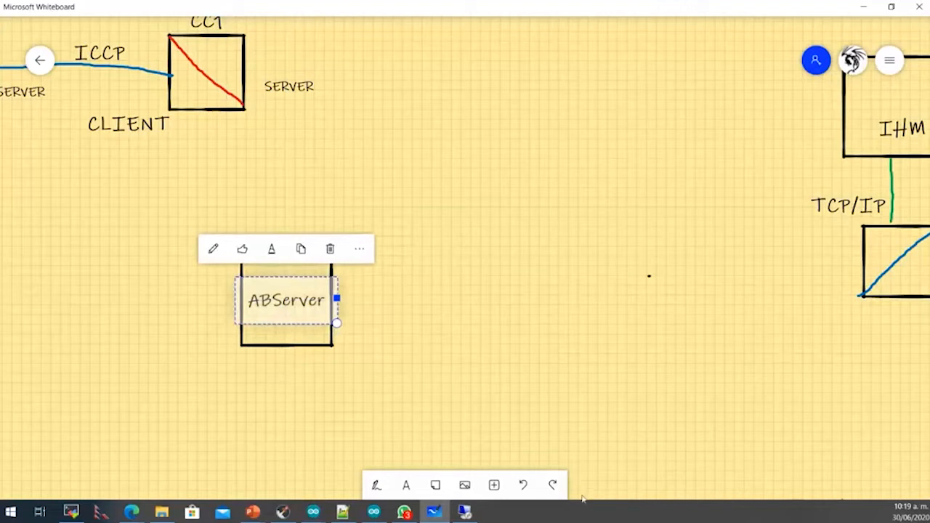
{"action": "left_click", "coordinate": [284, 332]}
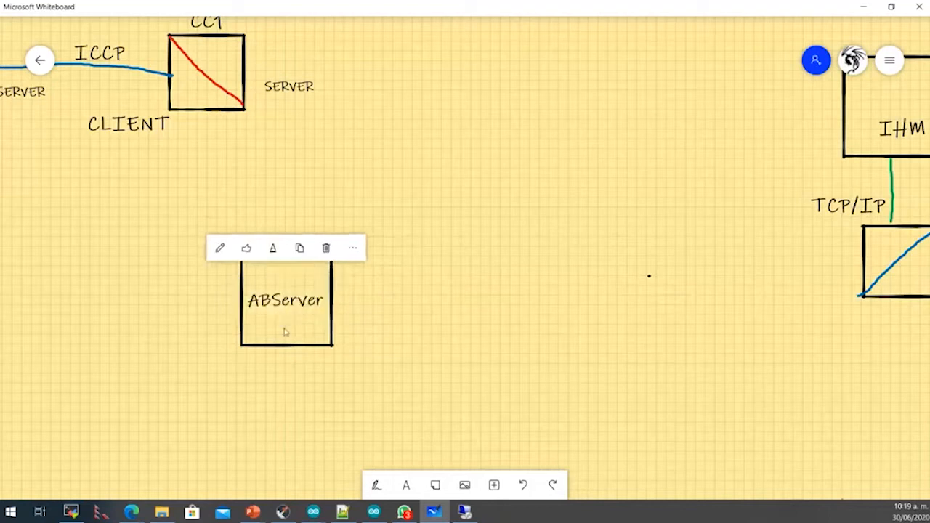
{"action": "left_click", "coordinate": [284, 332]}
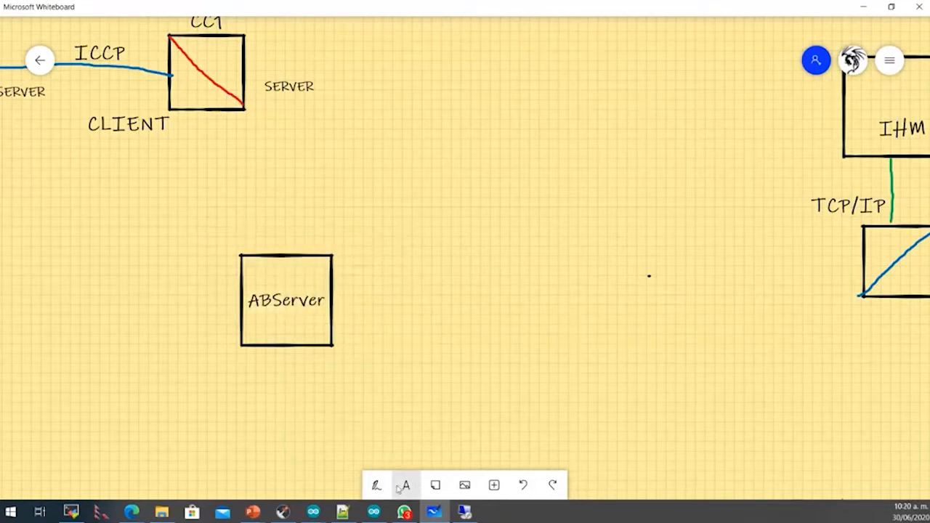
- Draw two arrows leaving the ABServer box, one pointing upward and one pointing diagonally to the upper right
{"action": "left_click", "coordinate": [375, 487]}
{"action": "mouse_move", "coordinate": [284, 254]}
{"action": "left_mouse_down"}
{"action": "mouse_move", "coordinate": [277, 186]}
{"action": "mouse_move", "coordinate": [284, 205]}
{"action": "left_mouse_up"}
{"action": "mouse_move", "coordinate": [318, 253]}
{"action": "left_mouse_down"}
{"action": "mouse_move", "coordinate": [405, 206]}
{"action": "mouse_move", "coordinate": [406, 218]}
{"action": "left_mouse_up"}
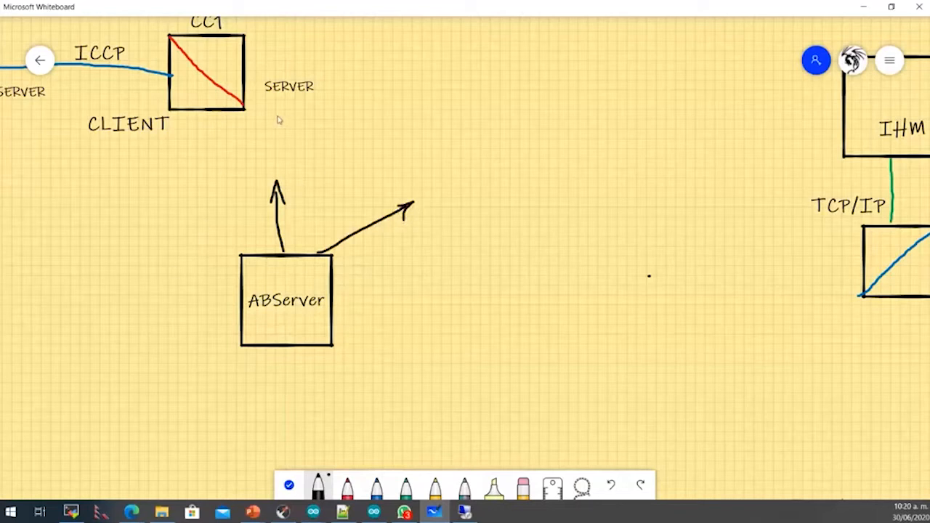
- Draw a small component symbol and a box around it under the SERVER label, above the upward arrow
{"action": "mouse_move", "coordinate": [276, 118]}
{"action": "left_mouse_down"}
{"action": "mouse_move", "coordinate": [280, 138]}
{"action": "mouse_move", "coordinate": [298, 133]}
{"action": "mouse_move", "coordinate": [275, 113]}
{"action": "mouse_move", "coordinate": [285, 153]}
{"action": "left_mouse_up"}
{"action": "left_click_drag", "start_coordinate": [289, 111], "coordinate": [287, 99]}
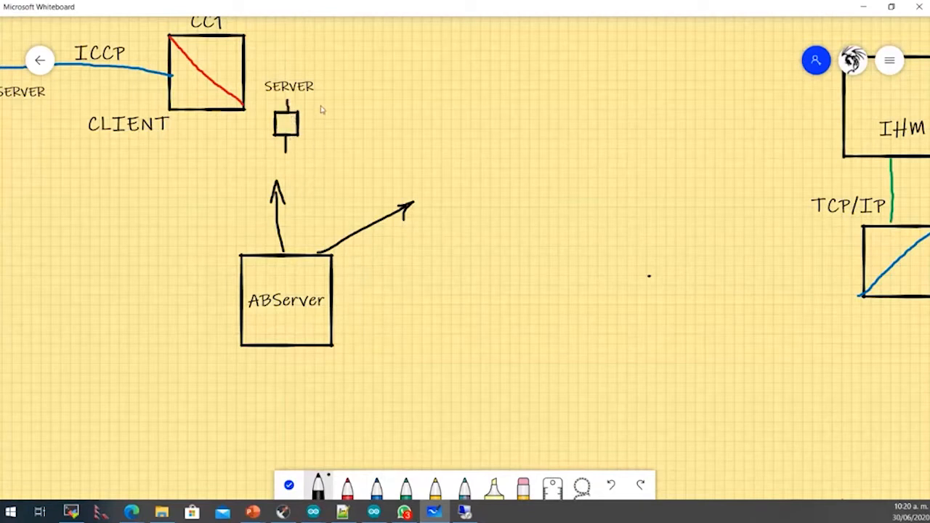
{"action": "mouse_move", "coordinate": [285, 154]}
{"action": "left_mouse_down"}
{"action": "mouse_move", "coordinate": [277, 162]}
{"action": "mouse_move", "coordinate": [295, 158]}
{"action": "mouse_move", "coordinate": [285, 182]}
{"action": "left_mouse_up"}
{"action": "mouse_move", "coordinate": [254, 99]}
{"action": "left_mouse_down"}
{"action": "mouse_move", "coordinate": [253, 181]}
{"action": "mouse_move", "coordinate": [359, 153]}
{"action": "mouse_move", "coordinate": [359, 106]}
{"action": "mouse_move", "coordinate": [259, 108]}
{"action": "left_mouse_up"}
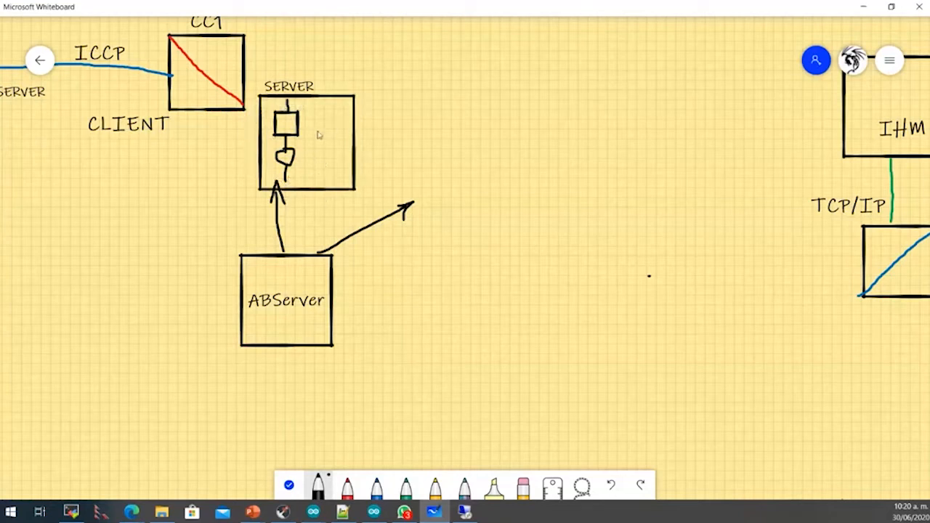
- Return to Axon Builder Server Config and save the project as TestICCP in the Axon Builder Projects folder
{"action": "left_click", "coordinate": [863, 9]}
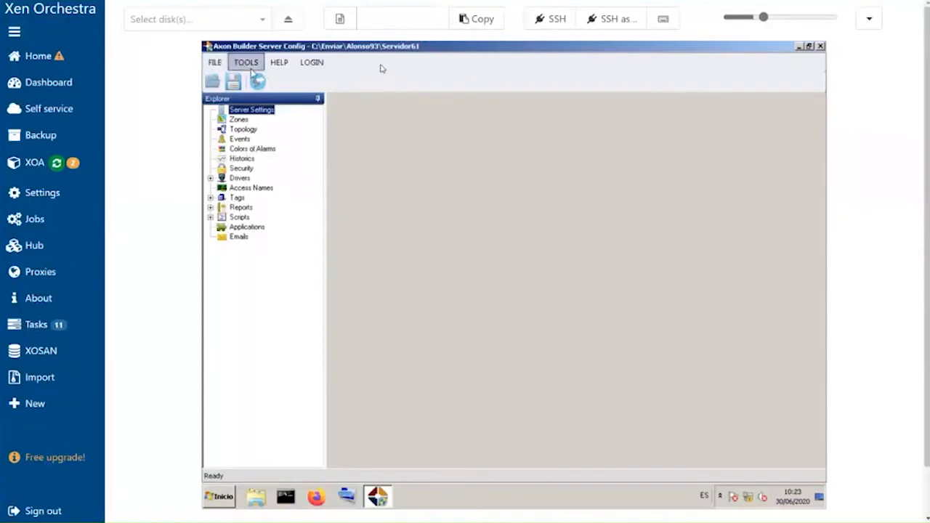
{"action": "left_click", "coordinate": [798, 48]}
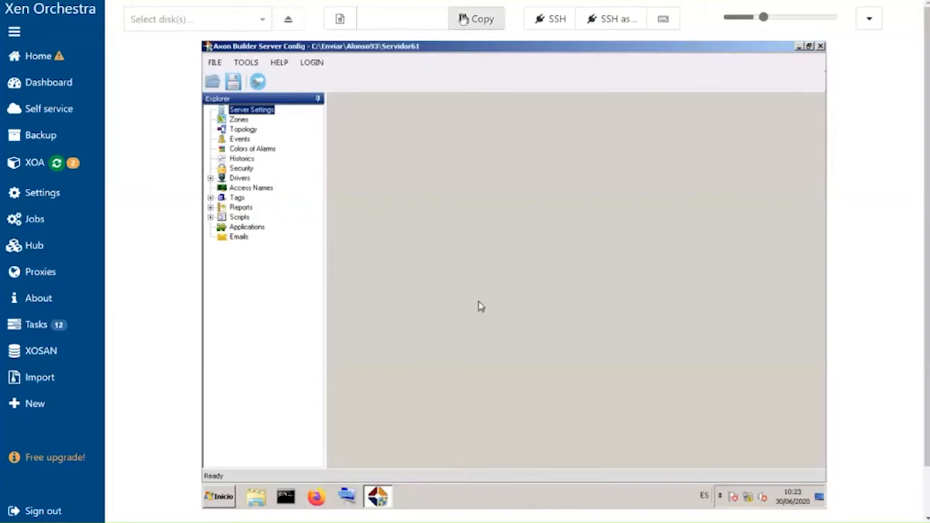
{"action": "left_click", "coordinate": [215, 64]}
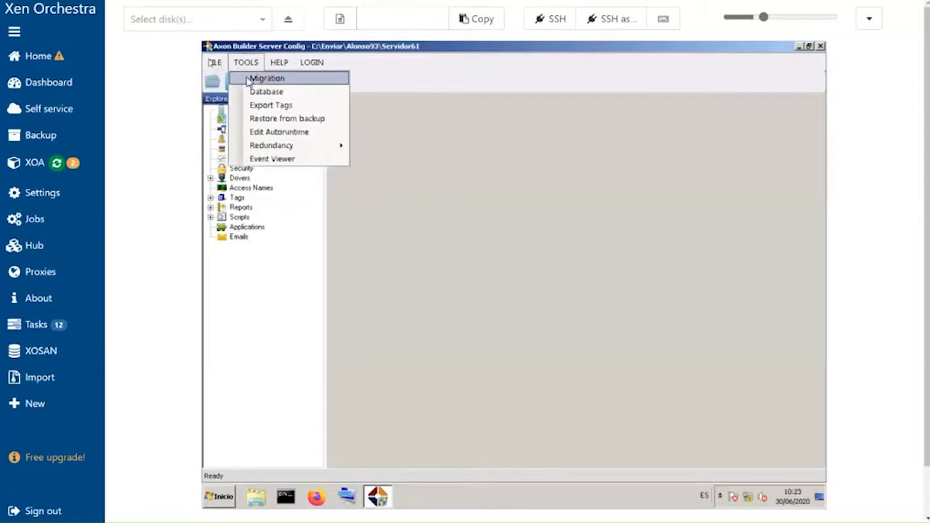
{"action": "left_click", "coordinate": [231, 80]}
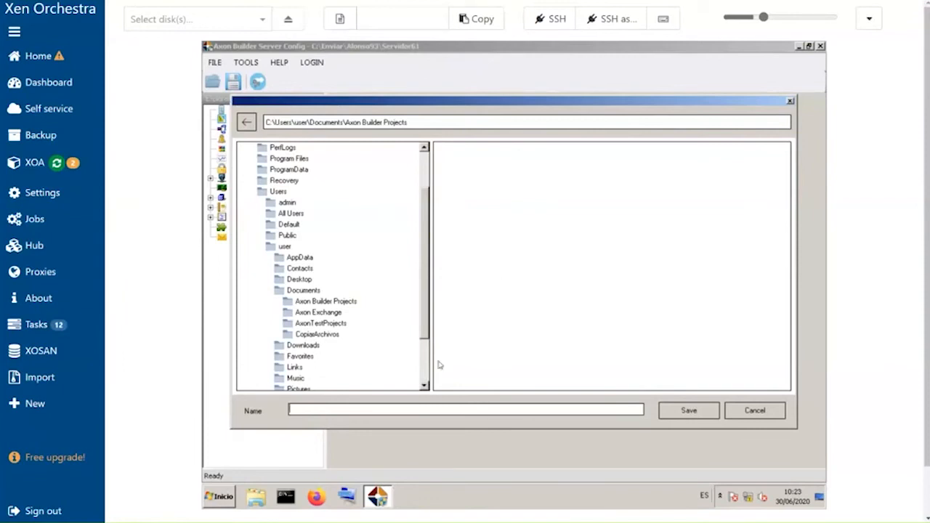
{"action": "left_click", "coordinate": [374, 410]}
{"action": "type", "text": "TestICCP"}
{"action": "left_click", "coordinate": [689, 411]}
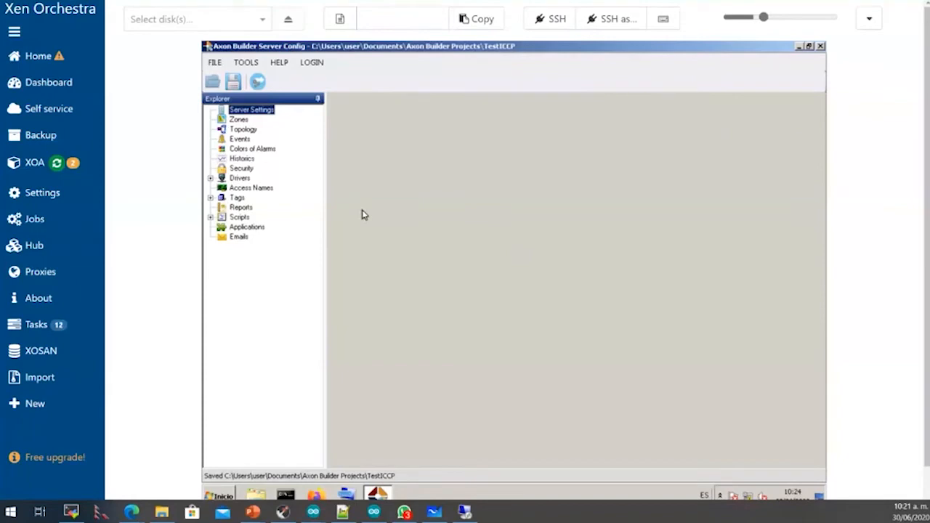
- Switch back to the whiteboard and review the overall network diagram
{"action": "key", "text": "alt+Tab"}
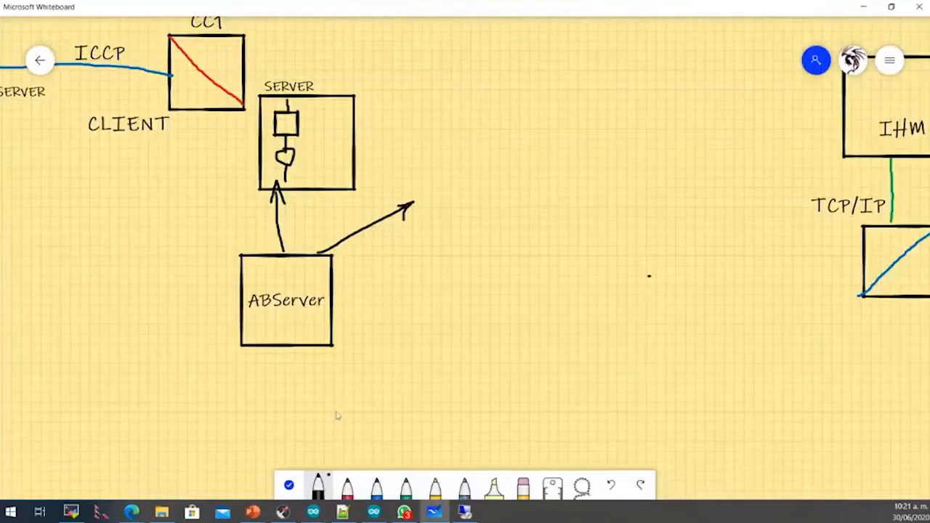
{"action": "left_click_drag", "start_coordinate": [245, 395], "coordinate": [792, 322]}
{"action": "scroll", "coordinate": [493, 417], "scroll_direction": "up", "scroll_amount": 5}
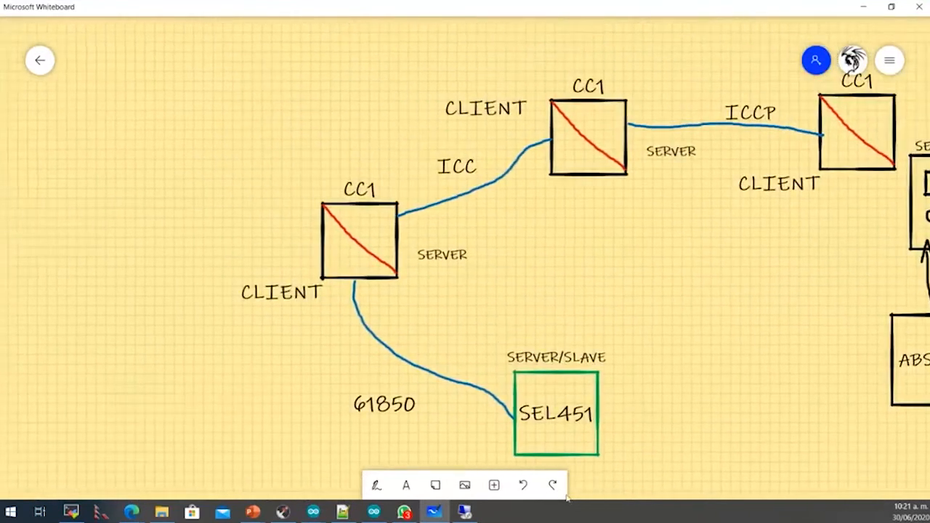
{"action": "scroll", "coordinate": [278, 356], "scroll_direction": "down", "scroll_amount": 1}
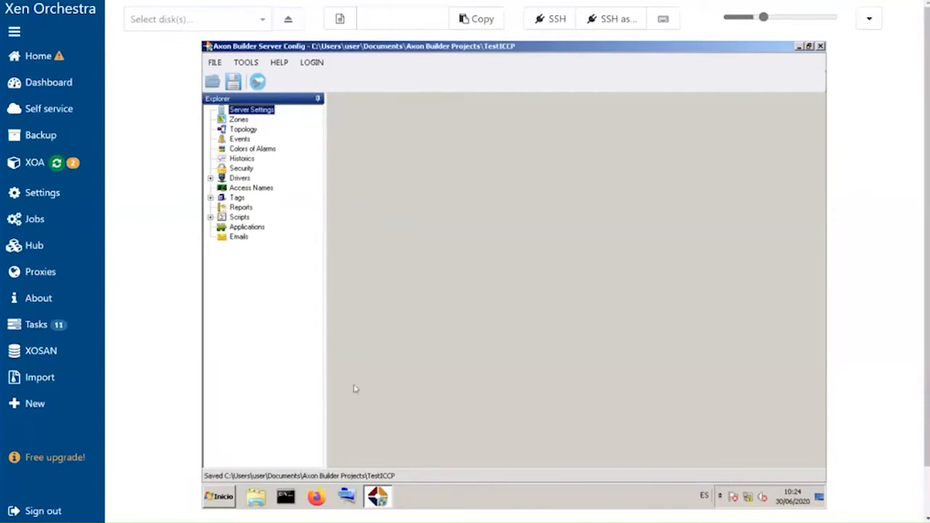
- Launch AT61 Client and discover the IED at IP address 192.168.0.50
{"action": "left_click", "coordinate": [222, 498]}
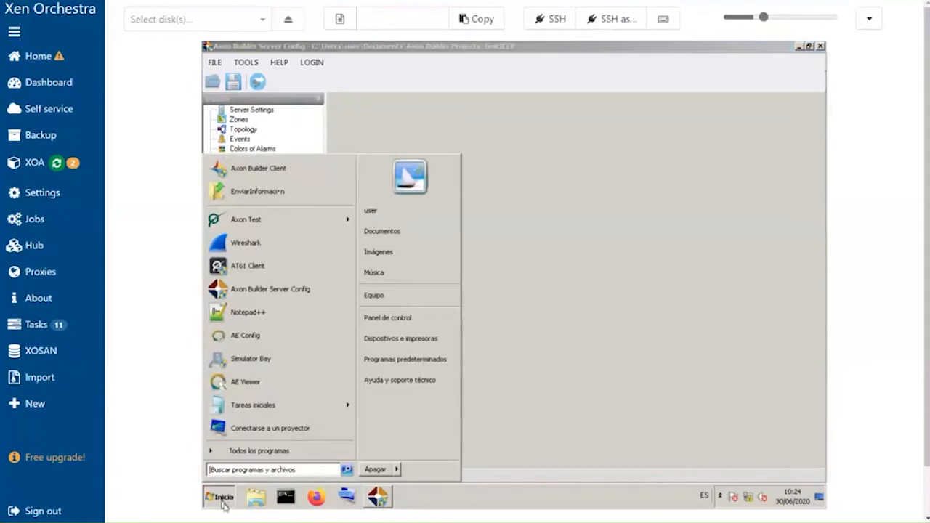
{"action": "left_click", "coordinate": [263, 269]}
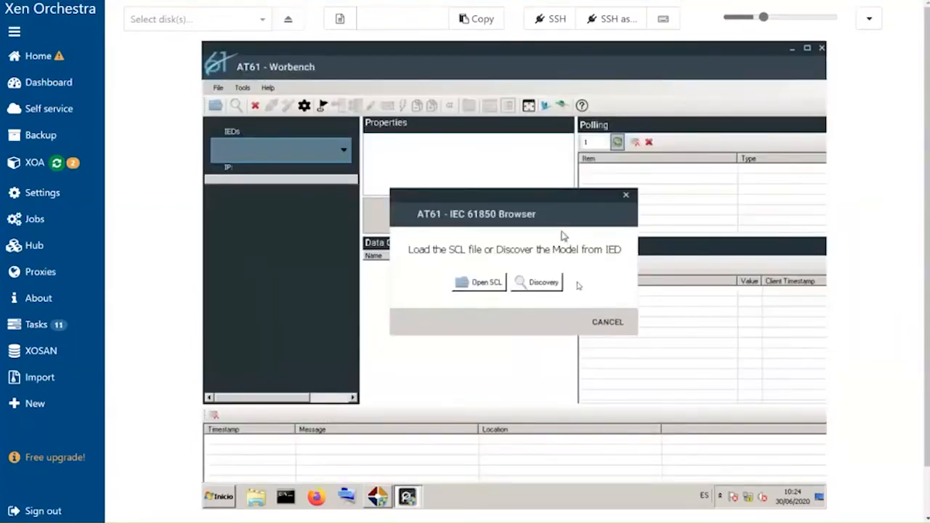
{"action": "left_click", "coordinate": [544, 285]}
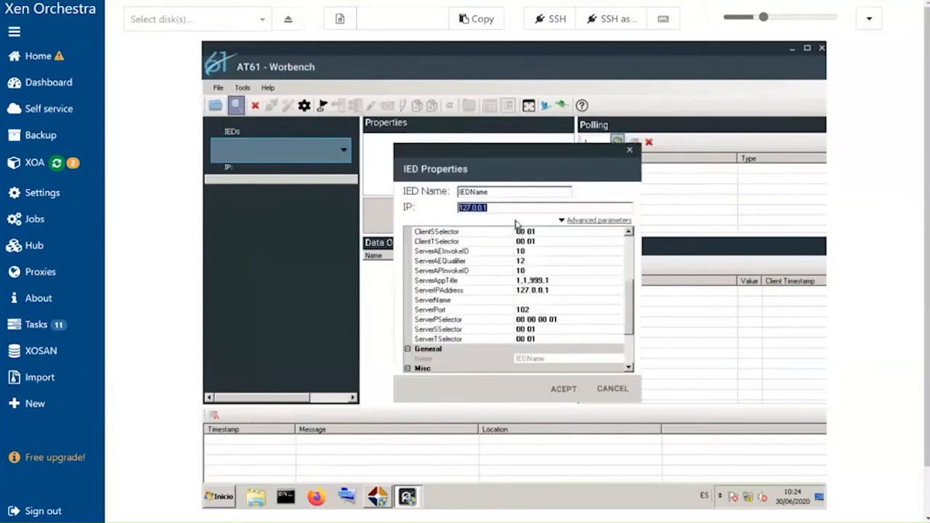
{"action": "type", "text": "168"}
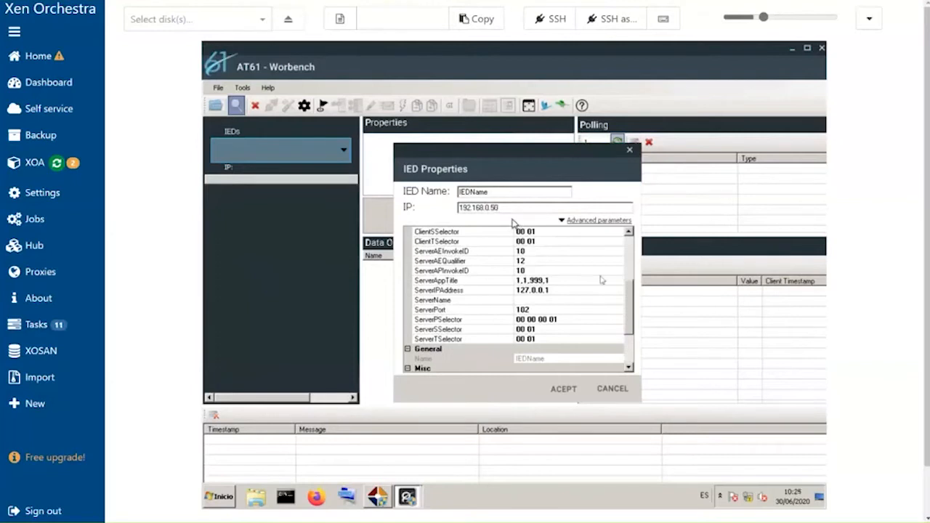
{"action": "left_click", "coordinate": [563, 392]}
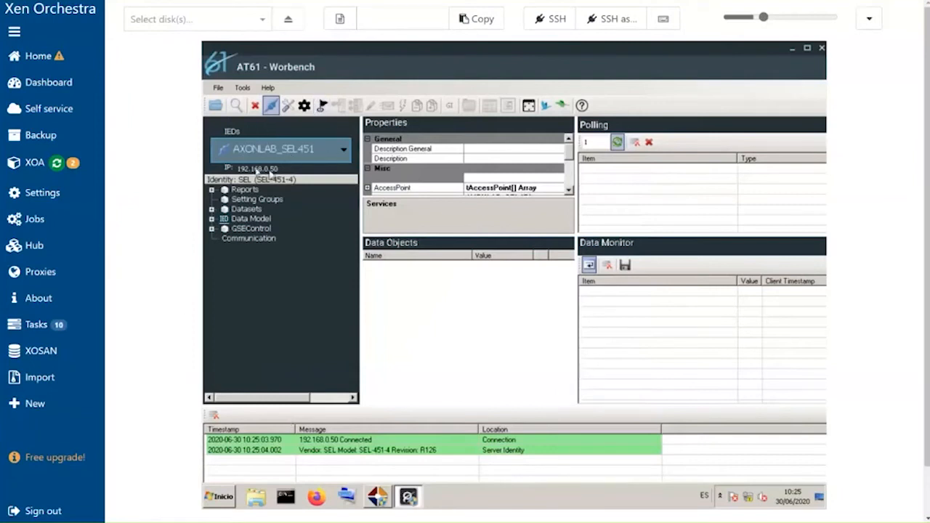
- Export the relay's configuration as a Configured IED Description file named selLab to the Desktop
{"action": "left_click", "coordinate": [216, 89]}
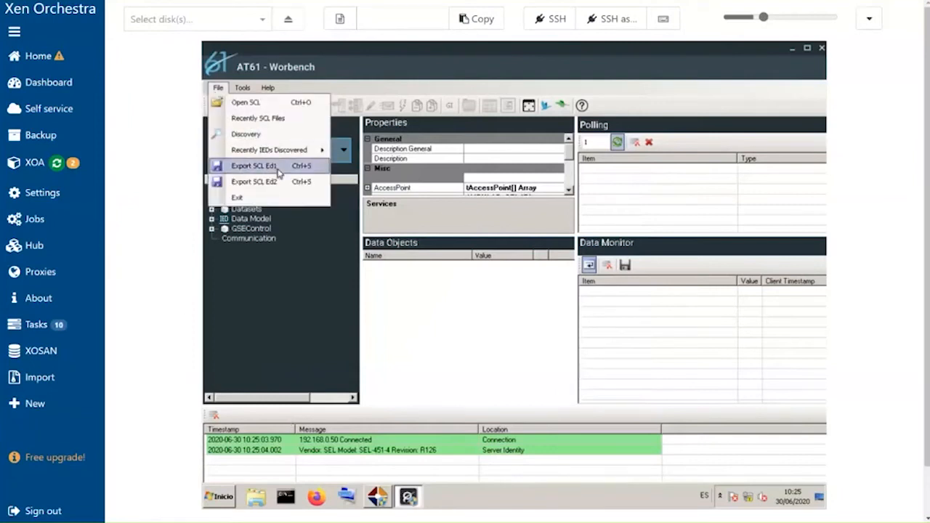
{"action": "left_click", "coordinate": [255, 166]}
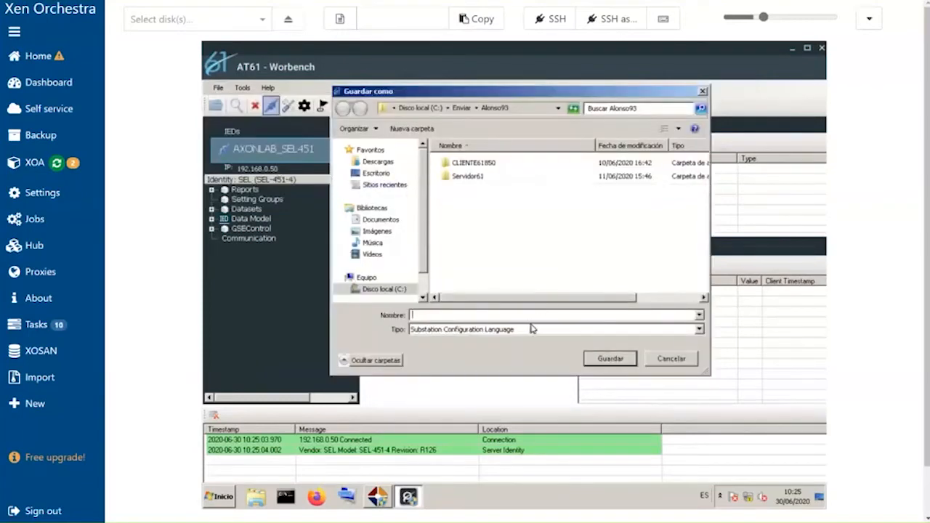
{"action": "left_click", "coordinate": [699, 329]}
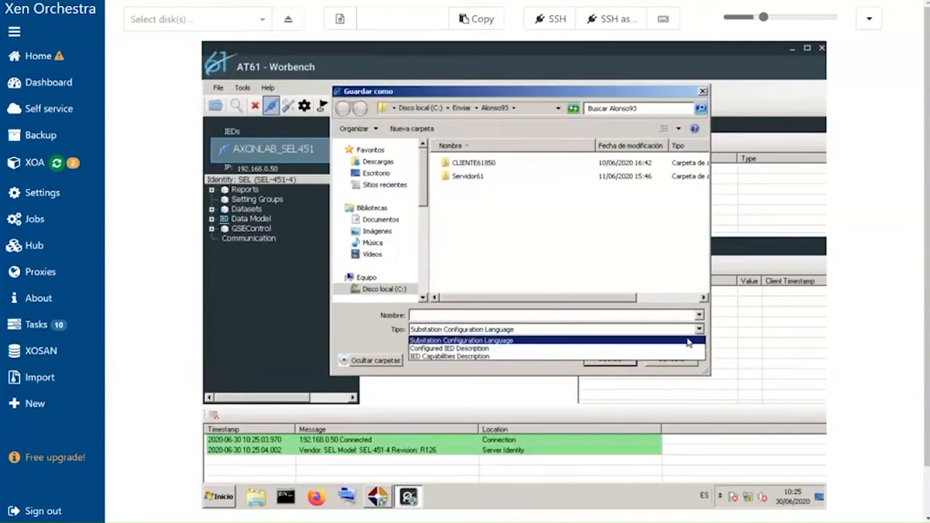
{"action": "left_click", "coordinate": [635, 349]}
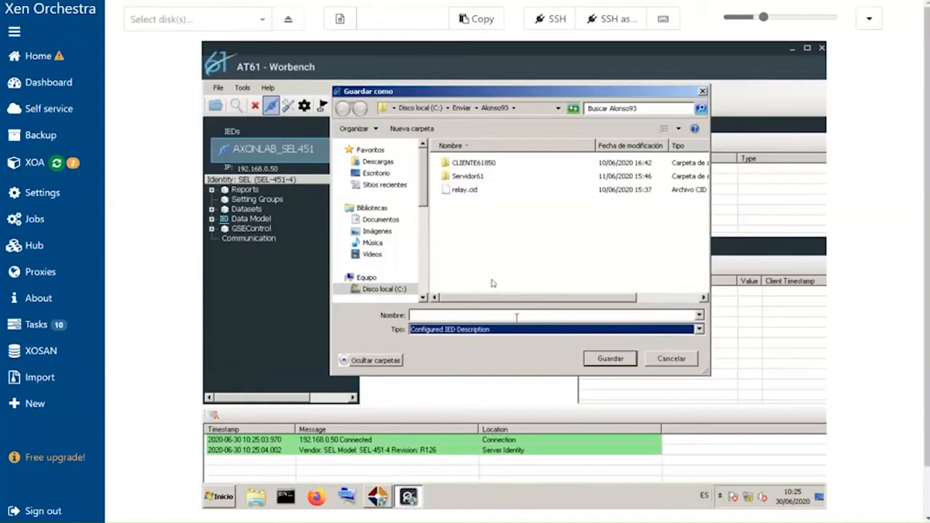
{"action": "left_click", "coordinate": [377, 173]}
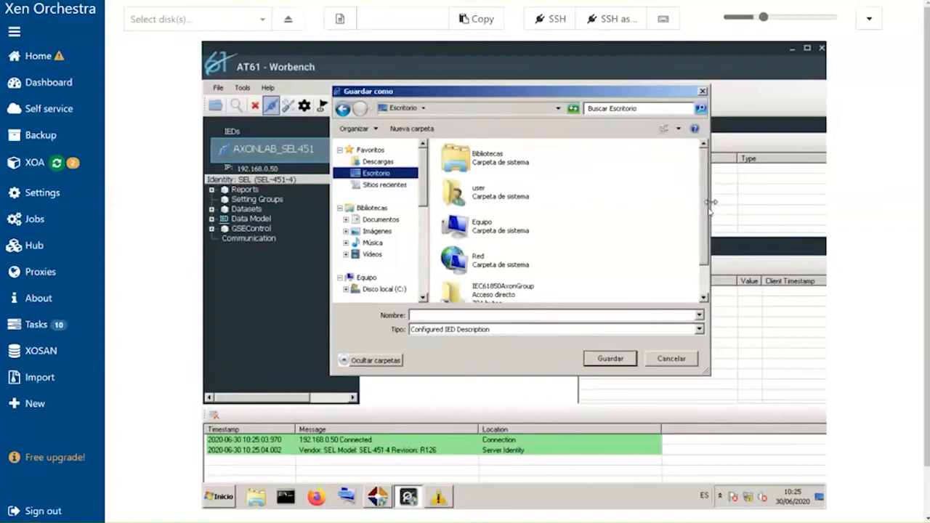
{"action": "scroll", "coordinate": [717, 289], "scroll_direction": "down", "scroll_amount": 1}
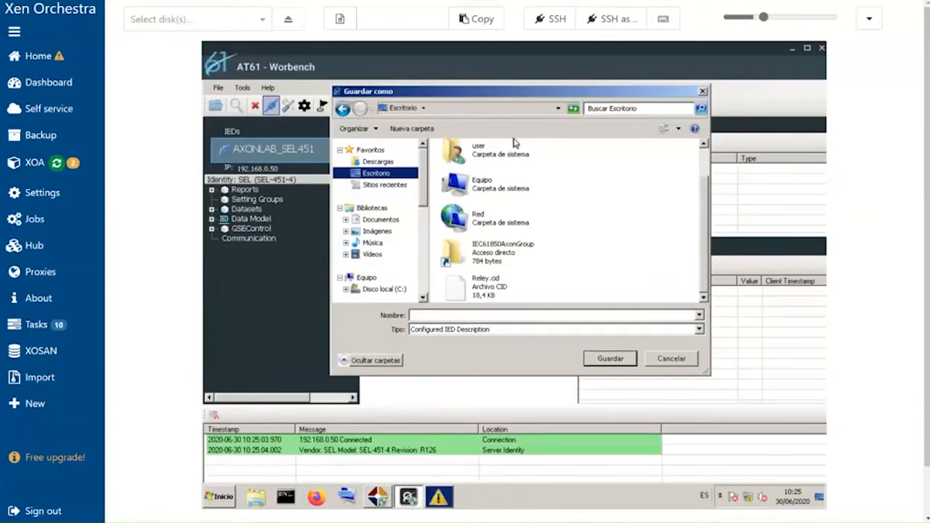
{"action": "left_click", "coordinate": [471, 315]}
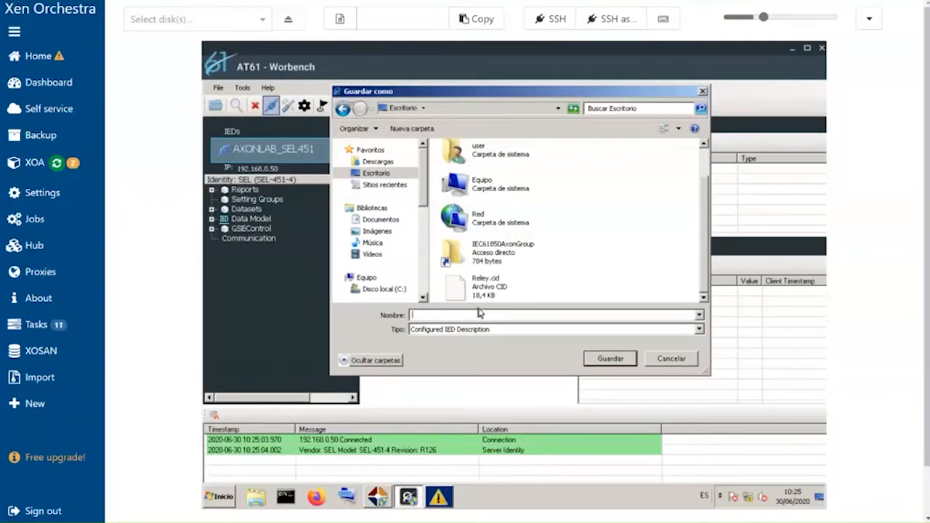
{"action": "type", "text": "se"}
{"action": "left_click", "coordinate": [610, 359]}
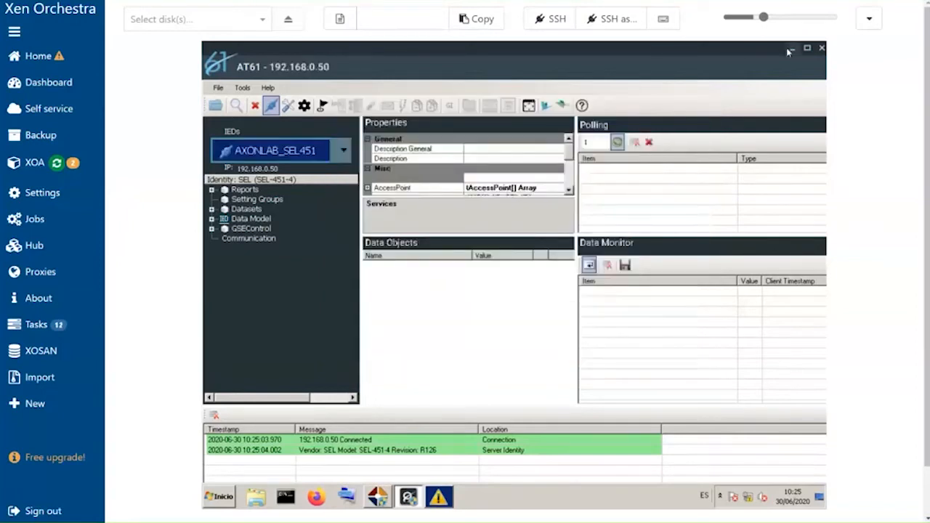
- Switch to Axon Builder and import the Desktop file selLab.cid with device AXONLAB_SEL451 into the IEC 61850 master driver
{"action": "left_click", "coordinate": [790, 49]}
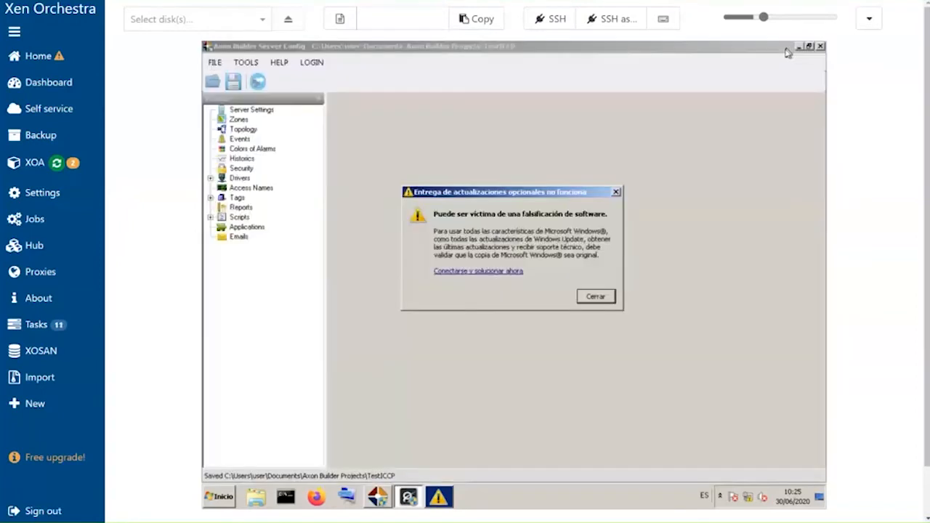
{"action": "left_click", "coordinate": [596, 296]}
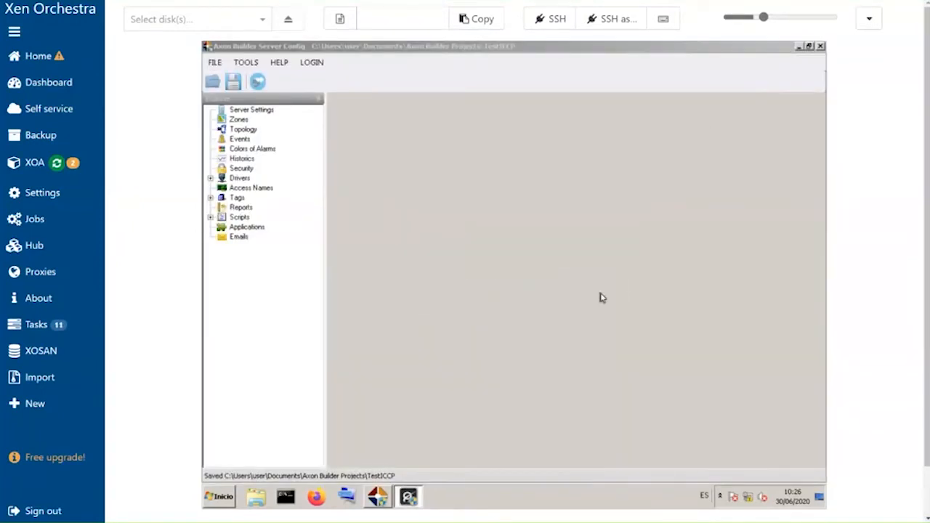
{"action": "double_click", "coordinate": [241, 179]}
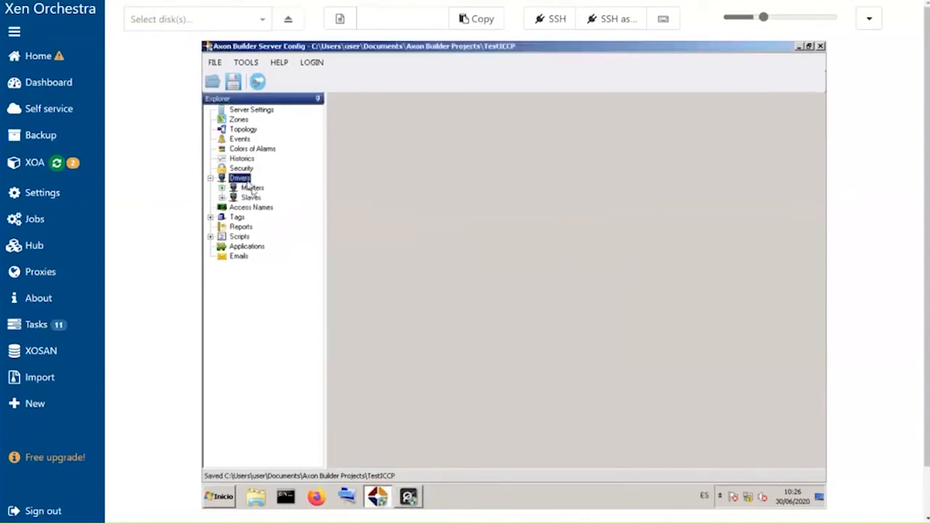
{"action": "double_click", "coordinate": [252, 188]}
{"action": "left_click", "coordinate": [268, 217]}
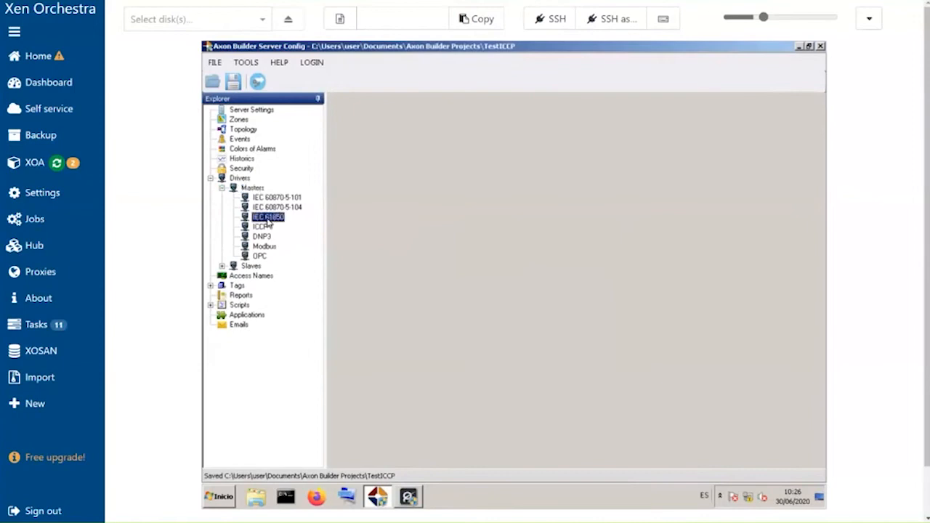
{"action": "right_click", "coordinate": [268, 222]}
{"action": "left_click", "coordinate": [259, 220]}
{"action": "right_click", "coordinate": [378, 142]}
{"action": "left_click", "coordinate": [408, 149]}
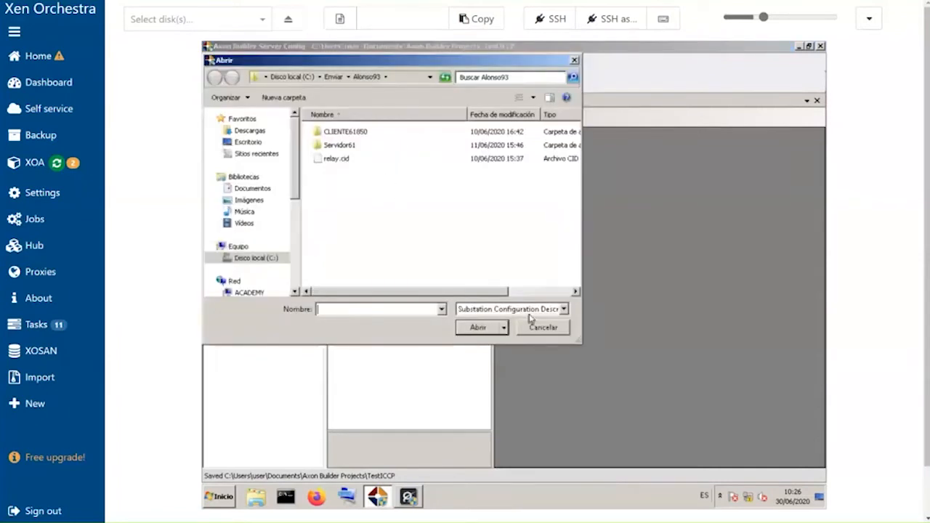
{"action": "left_click", "coordinate": [256, 144]}
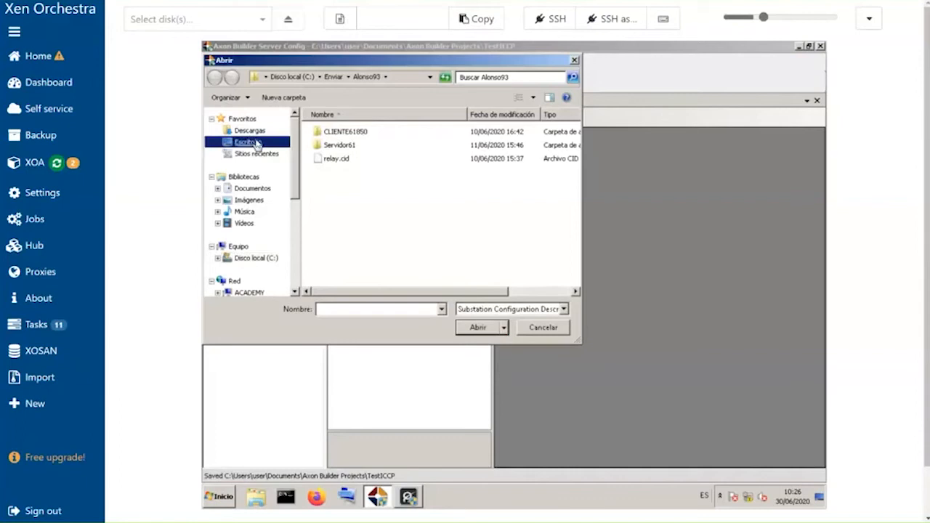
{"action": "scroll", "coordinate": [472, 258], "scroll_direction": "down", "scroll_amount": 4}
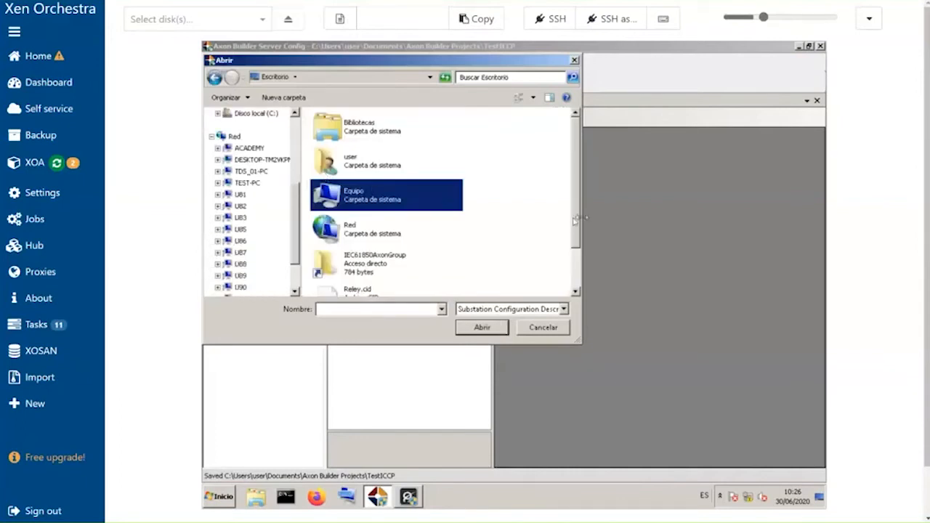
{"action": "left_click_drag", "start_coordinate": [575, 223], "coordinate": [577, 265]}
{"action": "left_click", "coordinate": [348, 284]}
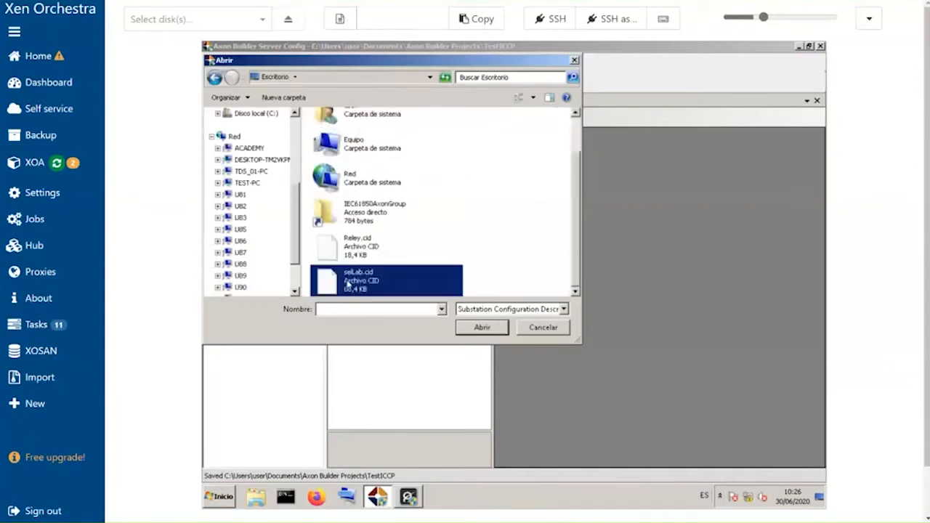
{"action": "left_click", "coordinate": [479, 327]}
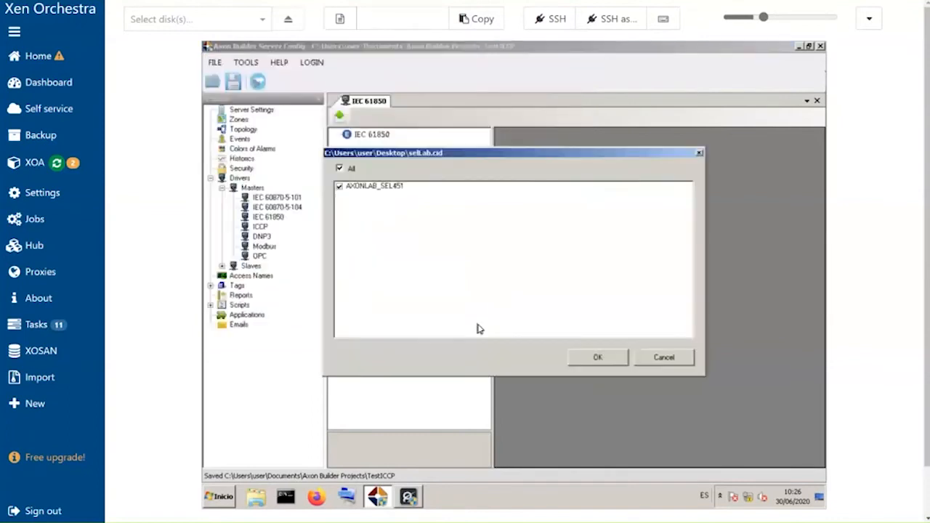
{"action": "left_click", "coordinate": [603, 359]}
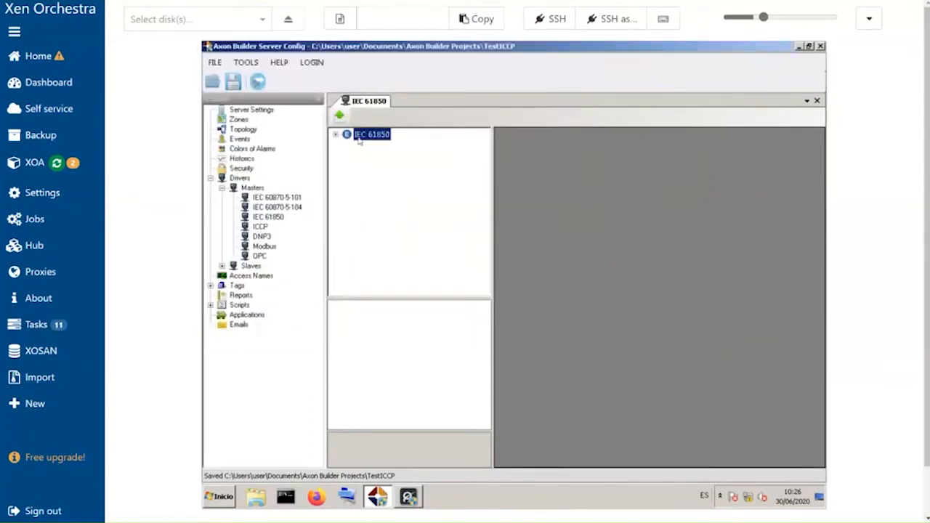
- Open AXONLAB_SEL451's digital inputs and disable the BlkOpn and BlkCls points of BK1XCBR1 and SW1XSWI1
{"action": "left_click", "coordinate": [336, 136]}
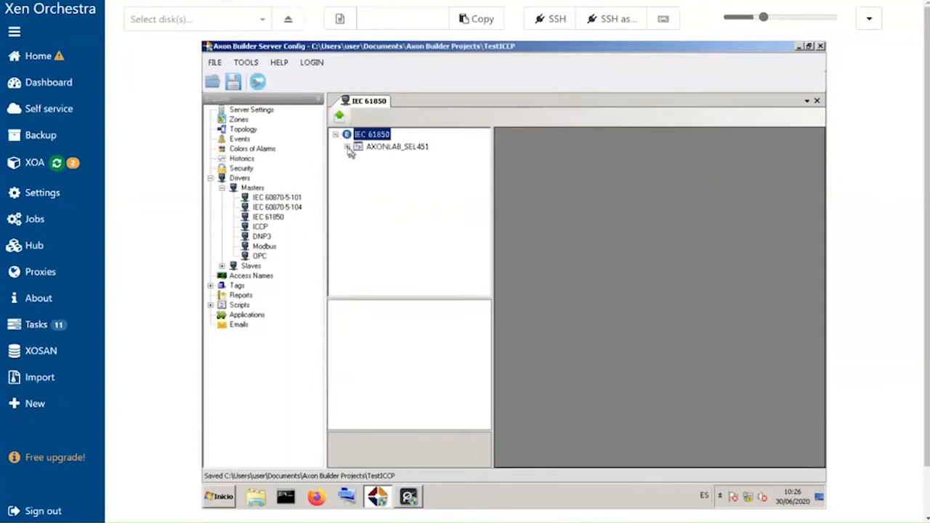
{"action": "left_click", "coordinate": [347, 147]}
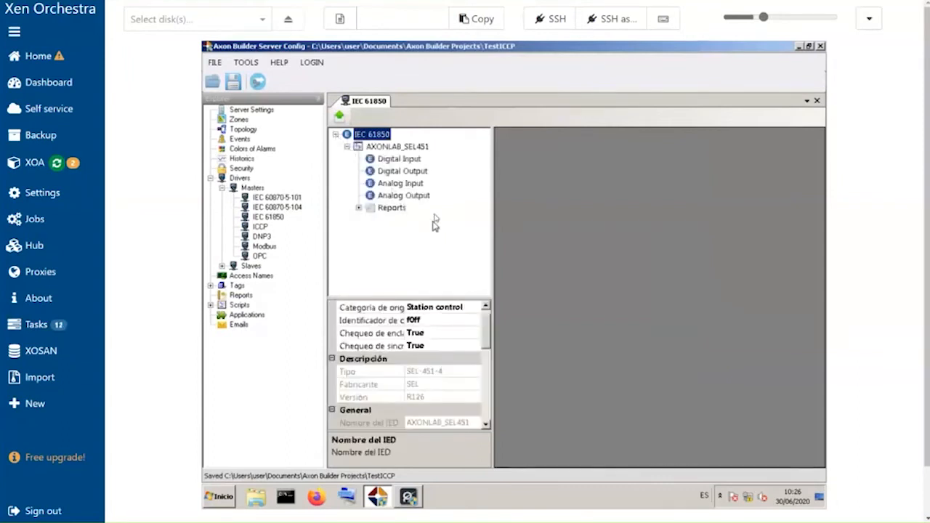
{"action": "left_click", "coordinate": [412, 162]}
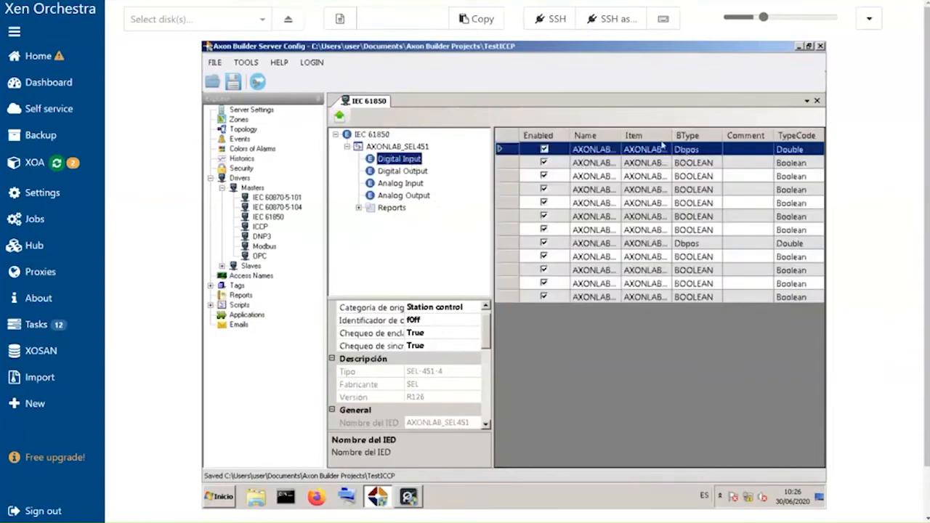
{"action": "left_click_drag", "start_coordinate": [621, 135], "coordinate": [622, 135]}
{"action": "double_click", "coordinate": [623, 135]}
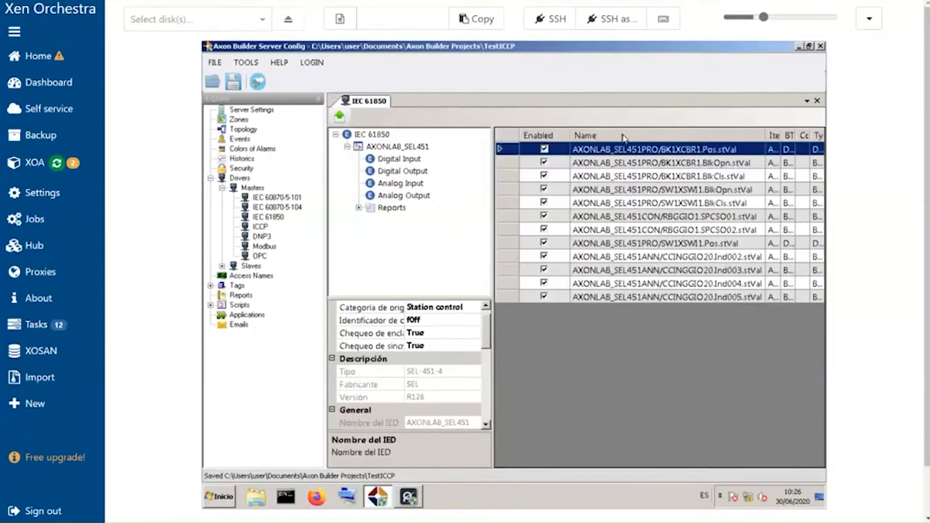
{"action": "left_click", "coordinate": [544, 163]}
{"action": "left_click", "coordinate": [543, 176]}
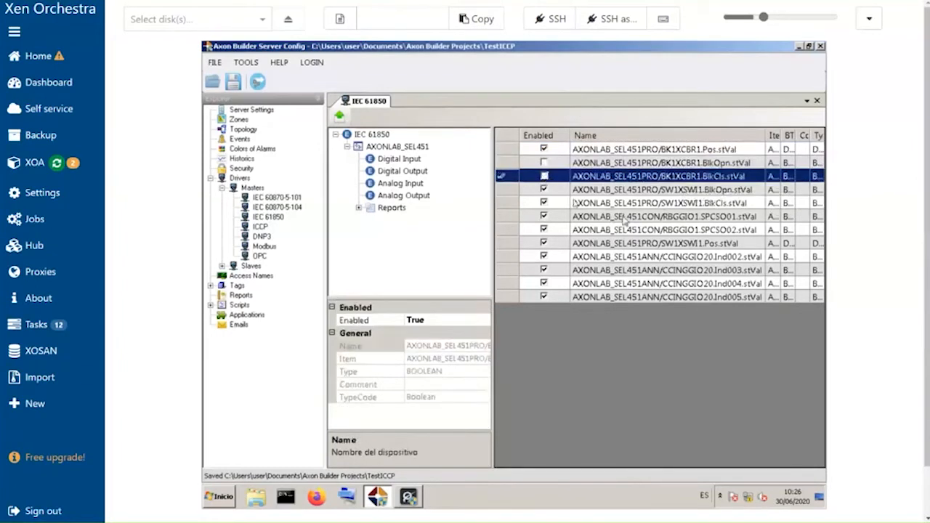
{"action": "left_click", "coordinate": [544, 190]}
{"action": "left_click", "coordinate": [544, 202]}
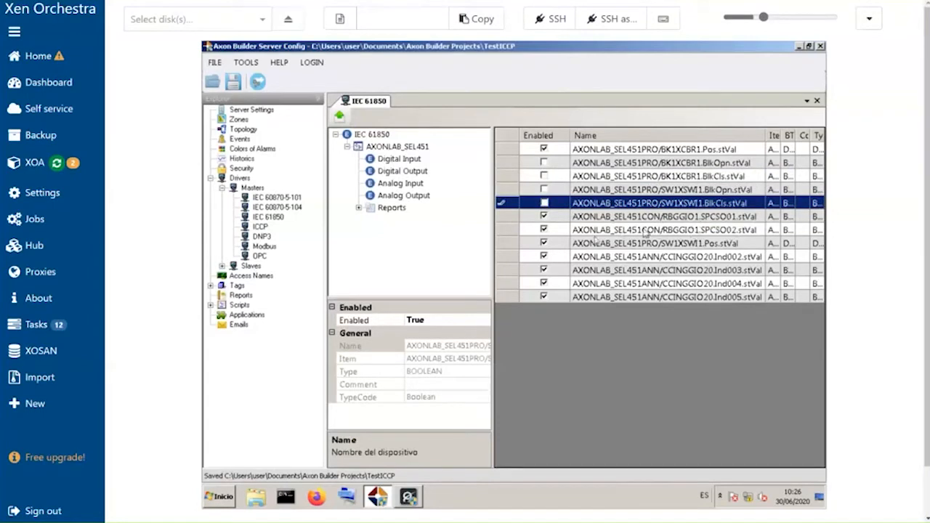
{"action": "left_click", "coordinate": [708, 247]}
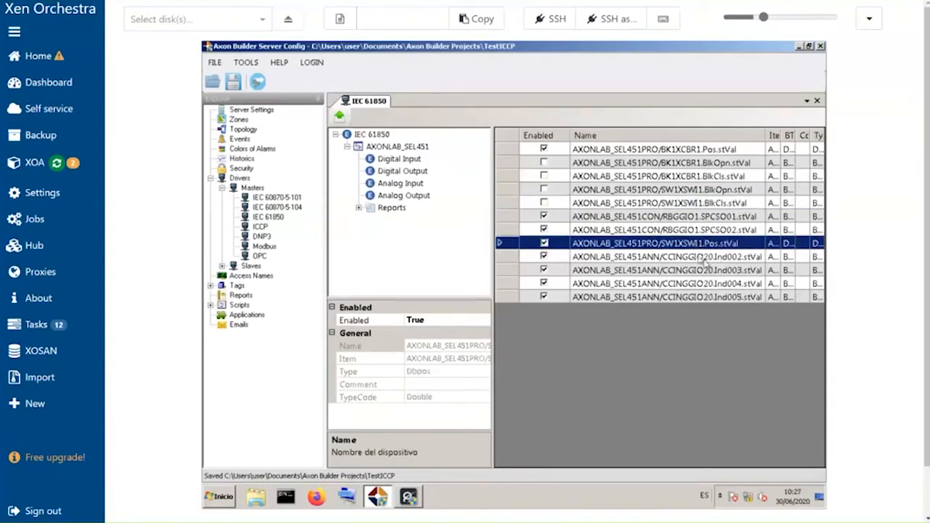
{"action": "left_click", "coordinate": [699, 258]}
{"action": "left_click", "coordinate": [691, 269]}
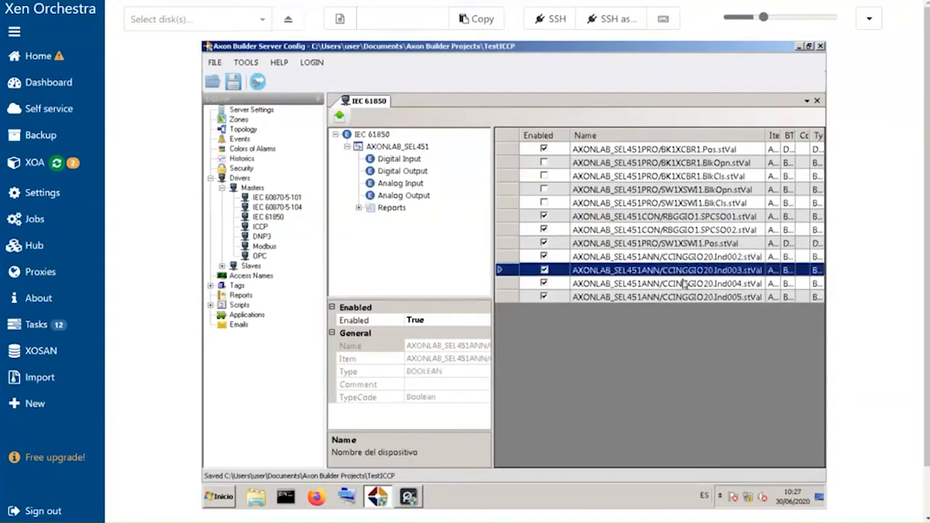
{"action": "left_click", "coordinate": [684, 283]}
{"action": "left_click", "coordinate": [683, 297]}
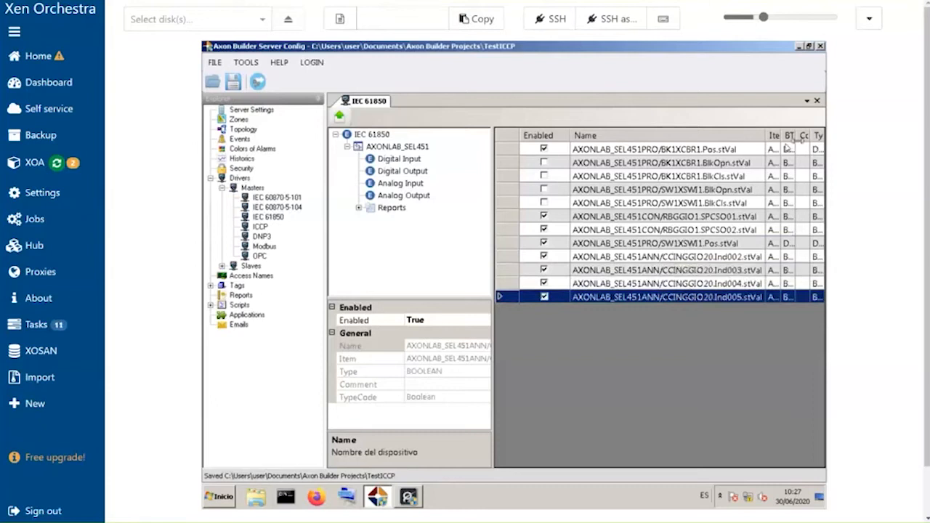
{"action": "left_click_drag", "start_coordinate": [782, 136], "coordinate": [795, 138]}
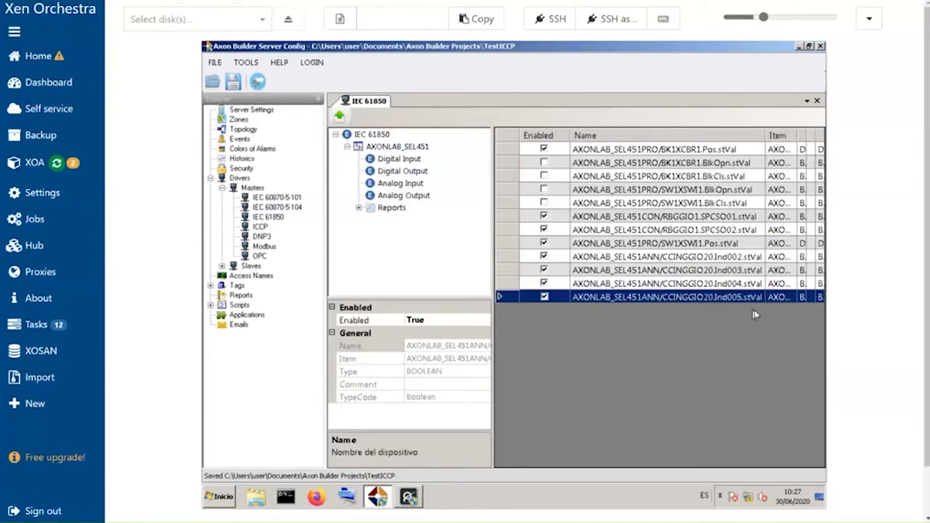
- Open AXONLAB_SEL451's analog inputs, widen the Name column, and disable the PhV phase A and B points except instCVal magnitude
{"action": "left_click", "coordinate": [412, 187]}
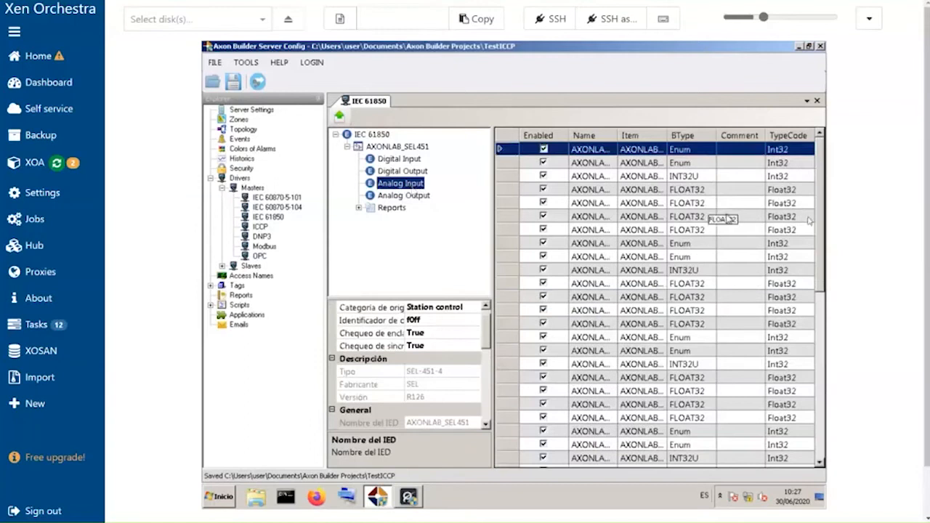
{"action": "left_click_drag", "start_coordinate": [818, 234], "coordinate": [805, 208]}
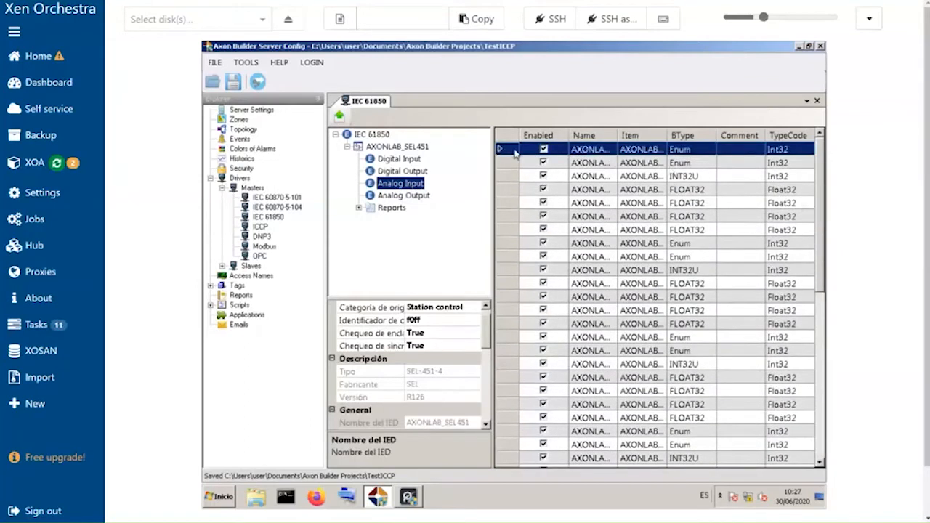
{"action": "left_click_drag", "start_coordinate": [617, 135], "coordinate": [802, 138]}
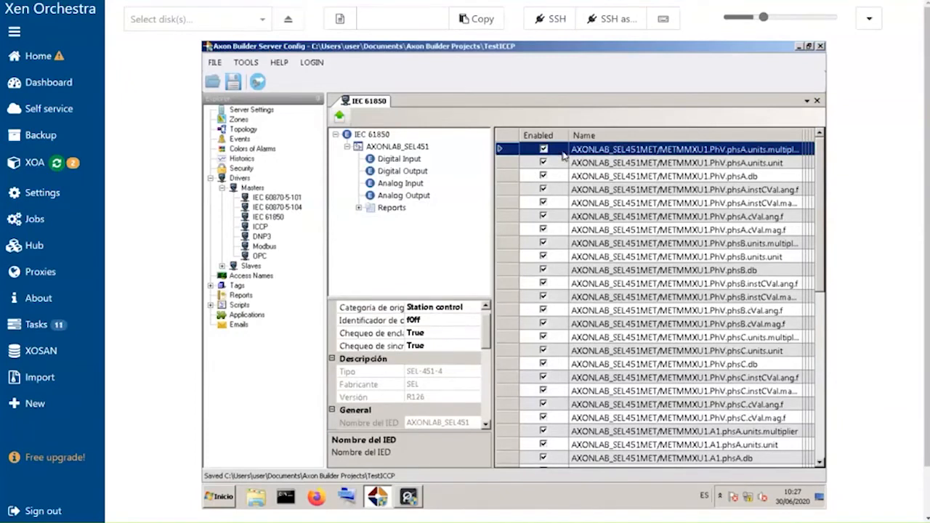
{"action": "key", "text": "Down"}
{"action": "key", "text": "space"}
{"action": "key", "text": "Down"}
{"action": "key", "text": "space"}
{"action": "key", "text": "Down"}
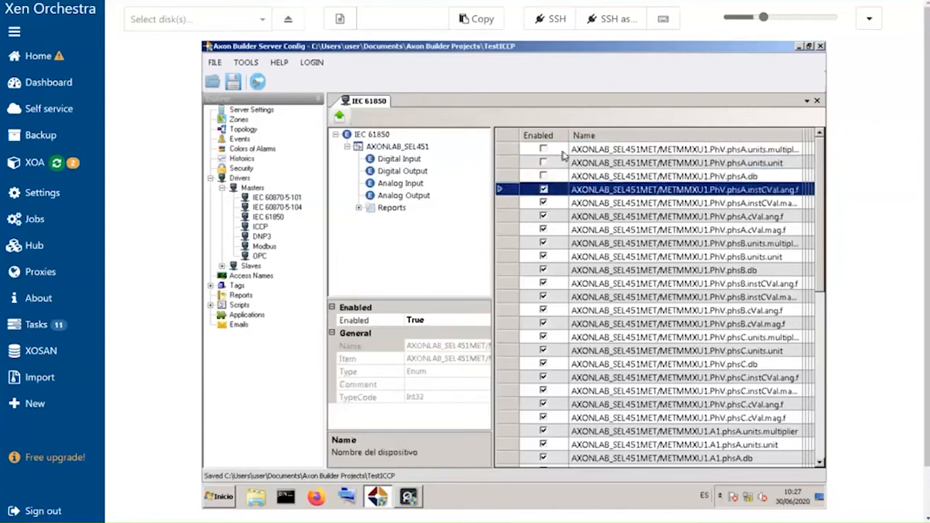
{"action": "key", "text": "space"}
{"action": "key", "text": "Down"}
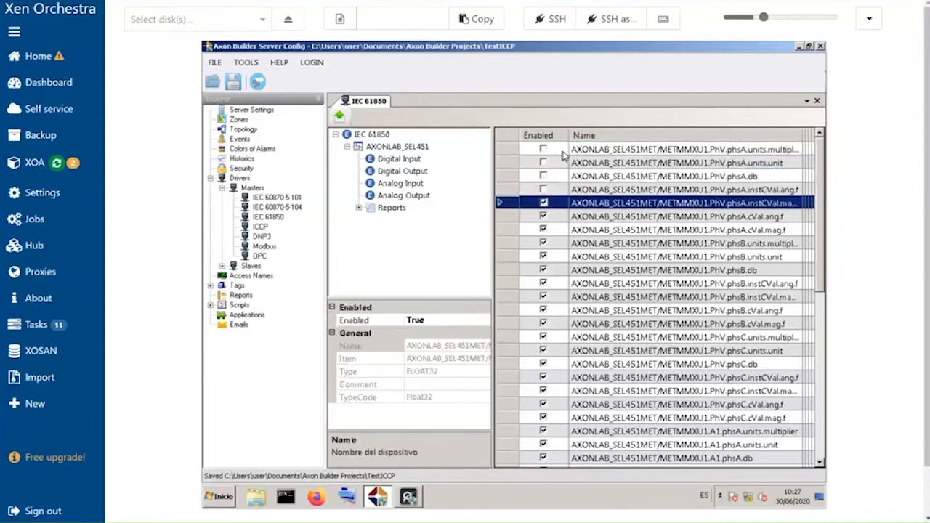
{"action": "key", "text": "Down"}
{"action": "key", "text": "space"}
{"action": "key", "text": "Down"}
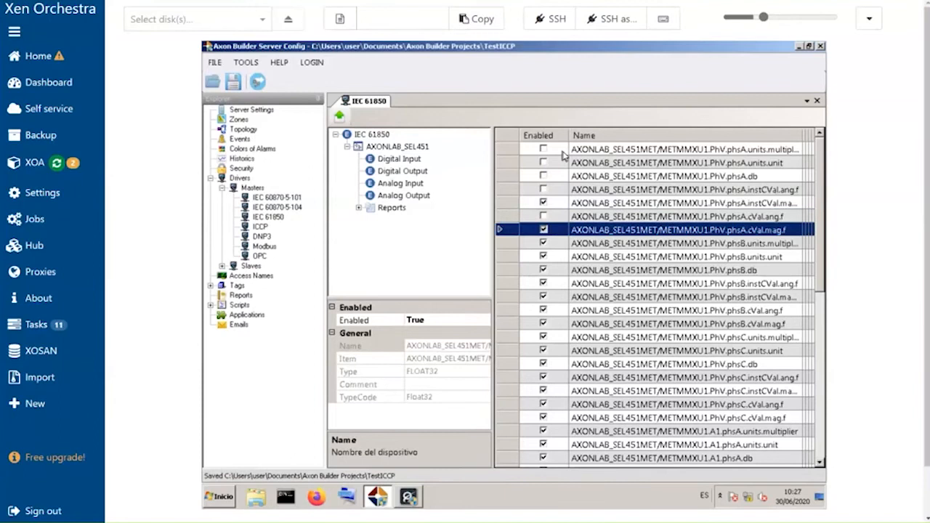
{"action": "key", "text": "space"}
{"action": "key", "text": "Down"}
{"action": "key", "text": "Down"}
{"action": "key", "text": "space"}
{"action": "key", "text": "Down"}
{"action": "key", "text": "space"}
{"action": "key", "text": "Down"}
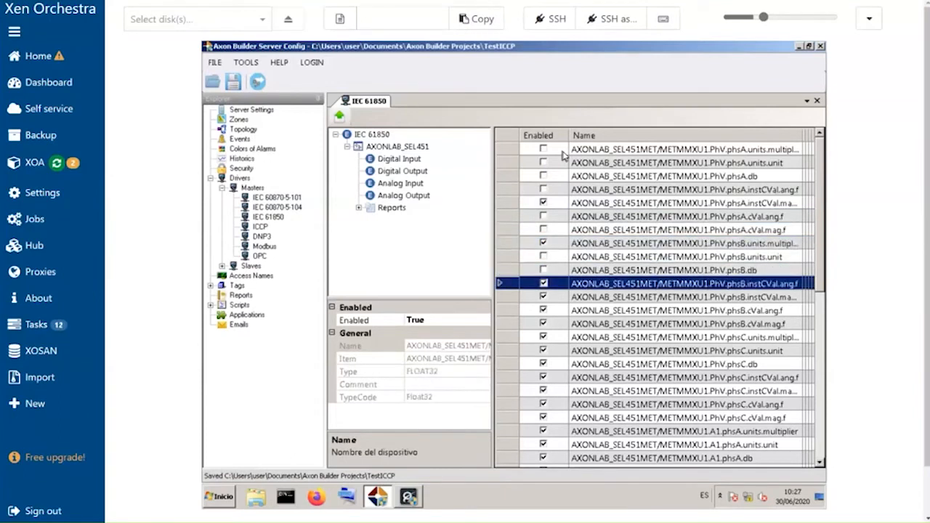
{"action": "key", "text": "Down"}
{"action": "key", "text": "space"}
{"action": "key", "text": "Down"}
{"action": "key", "text": "space"}
{"action": "key", "text": "Down"}
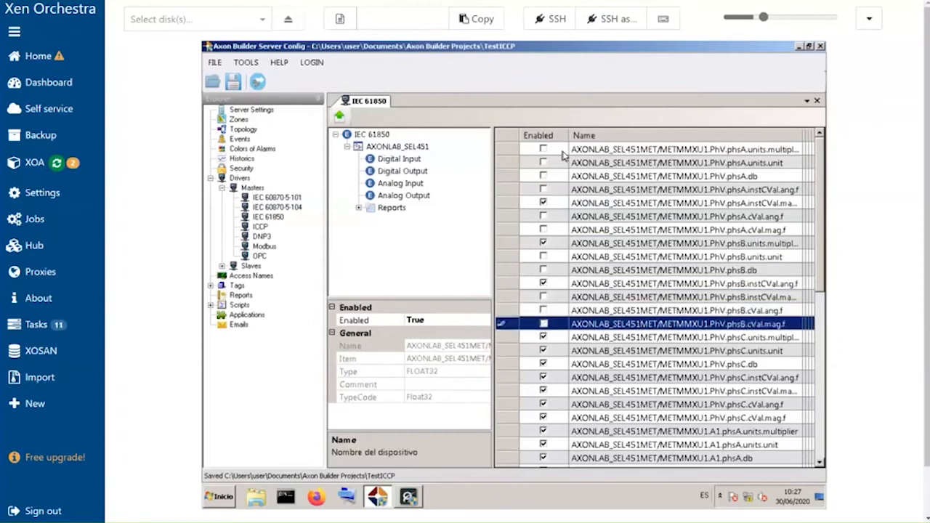
{"action": "key", "text": "space"}
{"action": "key", "text": "Down"}
{"action": "key", "text": "space"}
- Disable the PhV phase C points and A1 phase A unit points, keeping the instCVal magnitude points enabled
{"action": "key", "text": "Down"}
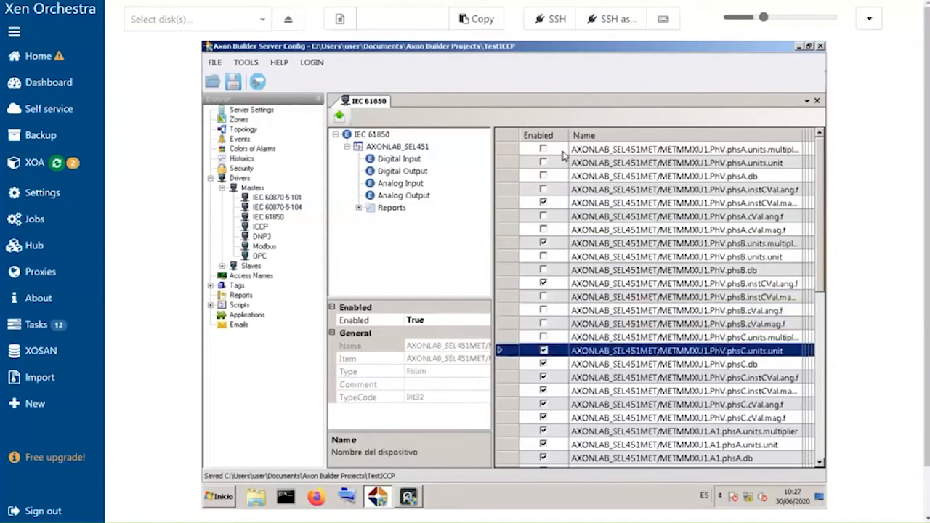
{"action": "key", "text": "Up"}
{"action": "key", "text": "Down"}
{"action": "key", "text": "space"}
{"action": "key", "text": "Down"}
{"action": "key", "text": "space"}
{"action": "key", "text": "Down"}
{"action": "key", "text": "Down"}
{"action": "key", "text": "space"}
{"action": "key", "text": "Down"}
{"action": "key", "text": "space"}
{"action": "key", "text": "Down"}
{"action": "key", "text": "space"}
{"action": "key", "text": "Down"}
{"action": "key", "text": "space"}
{"action": "key", "text": "Down"}
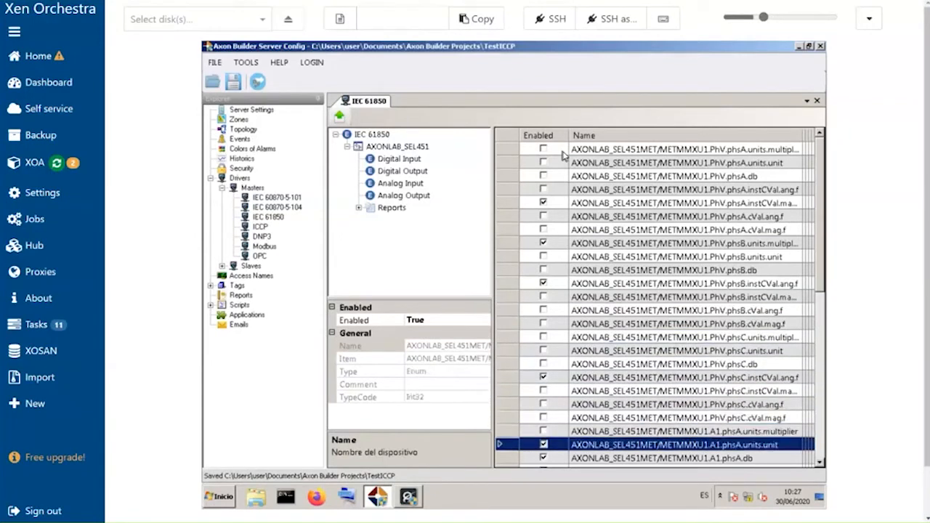
{"action": "key", "text": "space"}
{"action": "key", "text": "Down"}
{"action": "key", "text": "Down"}
{"action": "key", "text": "Down"}
{"action": "key", "text": "Down"}
{"action": "key", "text": "Down"}
{"action": "key", "text": "Down"}
{"action": "key", "text": "Down"}
{"action": "key", "text": "Down"}
{"action": "key", "text": "Down"}
{"action": "key", "text": "Down"}
{"action": "key", "text": "Down"}
{"action": "key", "text": "Down"}
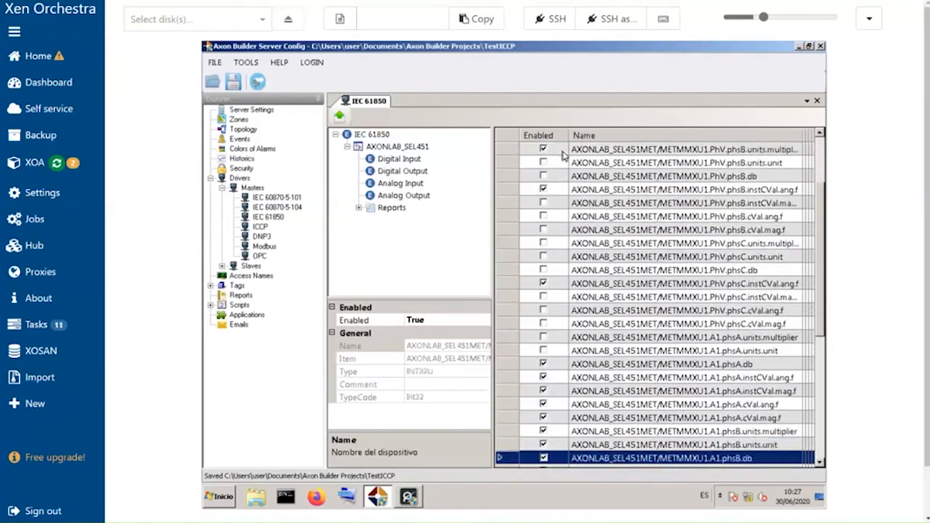
- Correct the A1 phase A and PhV phase C angle selections so only the instCVal magnitude points stay enabled
{"action": "key", "text": "Up"}
{"action": "key", "text": "Up"}
{"action": "key", "text": "Up"}
{"action": "key", "text": "Up"}
{"action": "key", "text": "Up"}
{"action": "key", "text": "Up"}
{"action": "key", "text": "Up"}
{"action": "key", "text": "Up"}
{"action": "key", "text": "Up"}
{"action": "key", "text": "Up"}
{"action": "key", "text": "Up"}
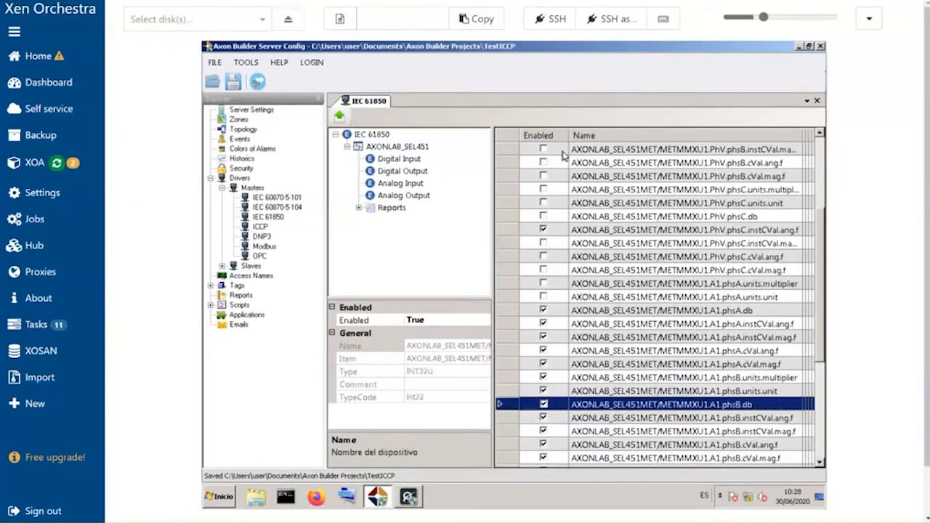
{"action": "key", "text": "space"}
{"action": "key", "text": "Down"}
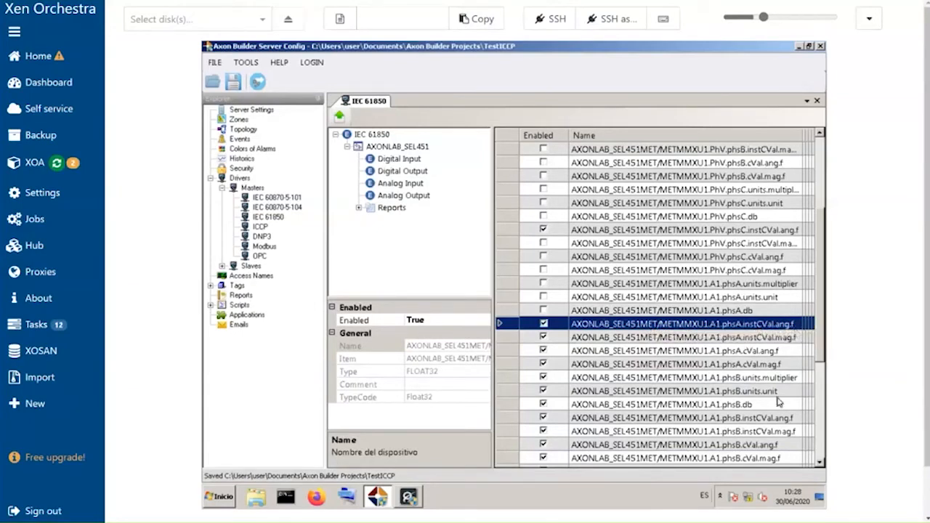
{"action": "key", "text": "space"}
{"action": "key", "text": "Down"}
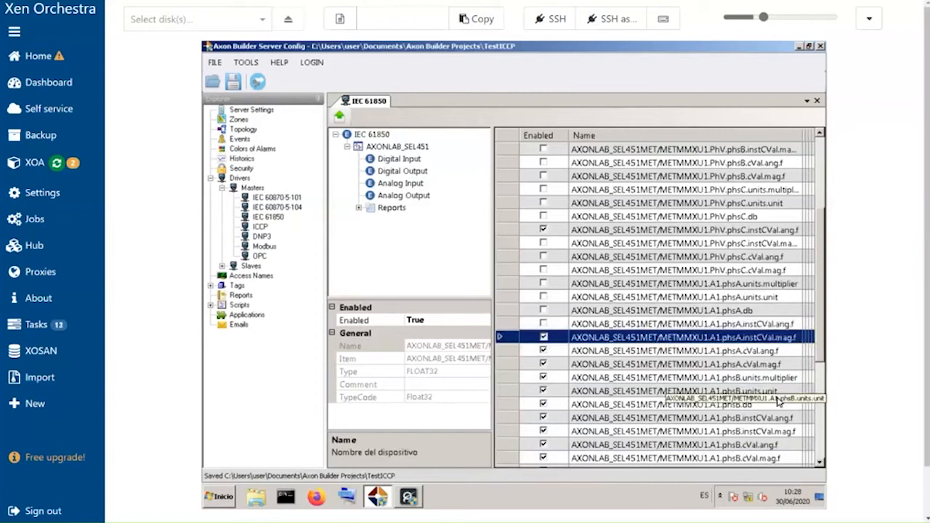
{"action": "key", "text": "Up"}
{"action": "key", "text": "Up"}
{"action": "key", "text": "Up"}
{"action": "key", "text": "Up"}
{"action": "key", "text": "Up"}
{"action": "key", "text": "Up"}
{"action": "key", "text": "Up"}
{"action": "key", "text": "Up"}
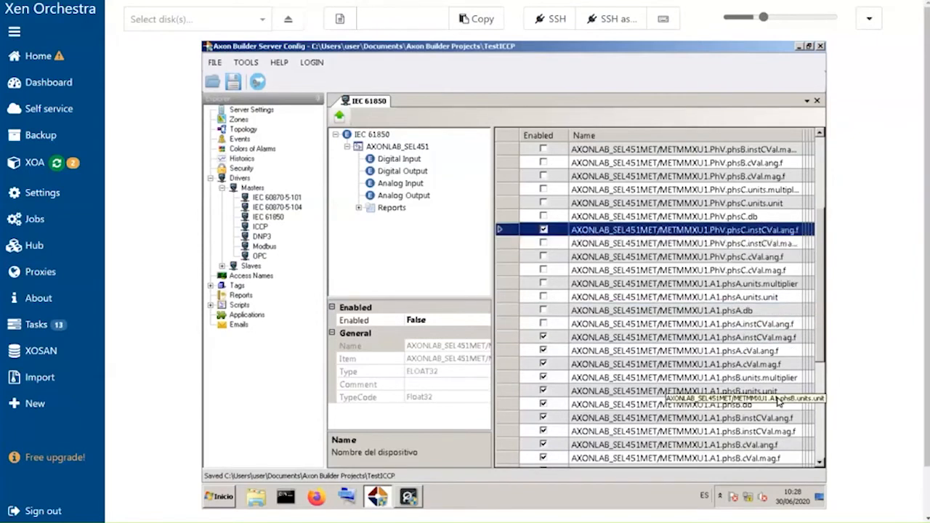
{"action": "key", "text": "Down"}
{"action": "key", "text": "space"}
{"action": "key", "text": "Up"}
{"action": "key", "text": "Up"}
{"action": "key", "text": "Up"}
{"action": "key", "text": "Up"}
{"action": "key", "text": "Up"}
{"action": "key", "text": "Up"}
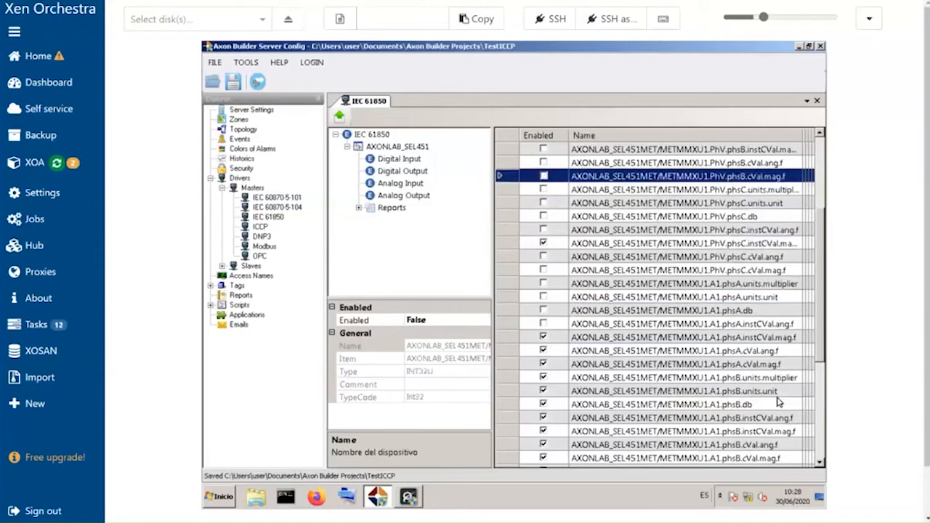
{"action": "key", "text": "Down"}
{"action": "key", "text": "Up"}
{"action": "key", "text": "Up"}
{"action": "key", "text": "Up"}
{"action": "key", "text": "Up"}
{"action": "key", "text": "Up"}
{"action": "key", "text": "Up"}
{"action": "key", "text": "Up"}
{"action": "key", "text": "Up"}
{"action": "key", "text": "Up"}
{"action": "key", "text": "Up"}
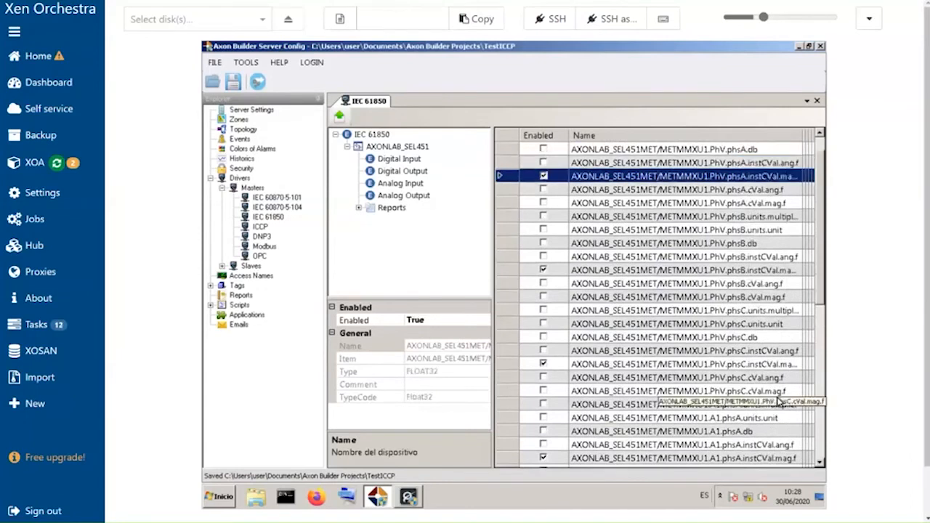
{"action": "scroll", "coordinate": [779, 402], "scroll_direction": "up", "scroll_amount": 2}
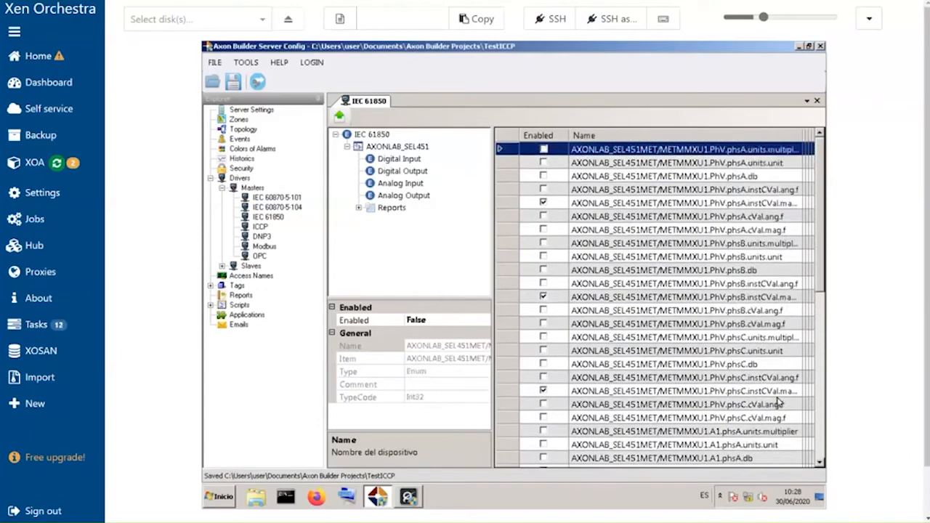
{"action": "key", "text": "Down"}
{"action": "key", "text": "Down"}
{"action": "key", "text": "Down"}
{"action": "key", "text": "Down"}
{"action": "key", "text": "Down"}
{"action": "key", "text": "Down"}
{"action": "key", "text": "Down"}
{"action": "key", "text": "Down"}
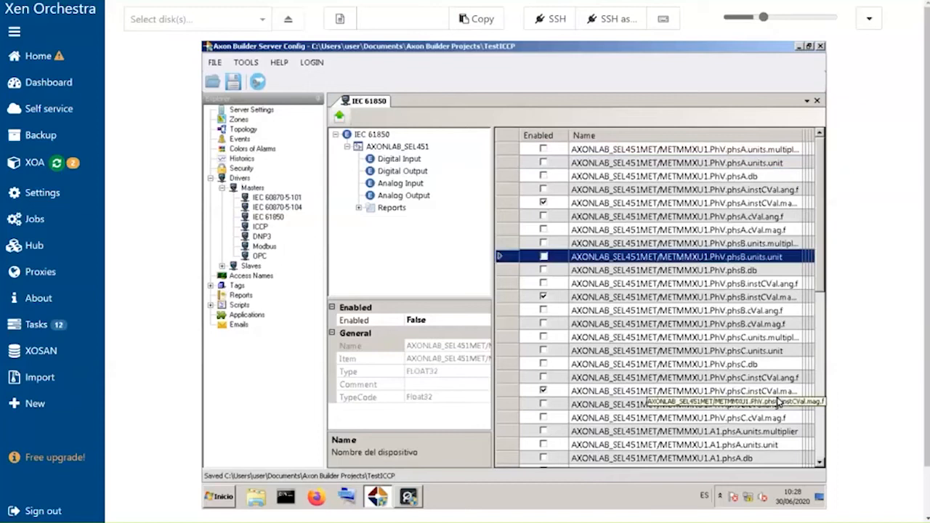
{"action": "scroll", "coordinate": [779, 402], "scroll_direction": "down", "scroll_amount": 14}
{"action": "scroll", "coordinate": [779, 402], "scroll_direction": "up", "scroll_amount": 5}
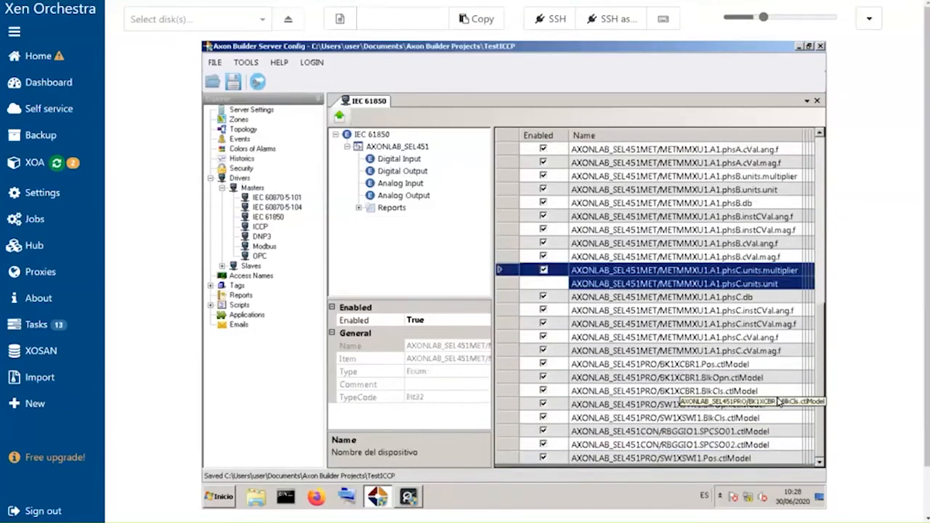
- Disable the A1 phase B and phase C points except their instCVal magnitude values
{"action": "key", "text": "Up"}
{"action": "key", "text": "Up"}
{"action": "key", "text": "Up"}
{"action": "key", "text": "Up"}
{"action": "key", "text": "Up"}
{"action": "key", "text": "Up"}
{"action": "key", "text": "Up"}
{"action": "key", "text": "Up"}
{"action": "key", "text": "Up"}
{"action": "key", "text": "Up"}
{"action": "key", "text": "Up"}
{"action": "key", "text": "space"}
{"action": "key", "text": "Down"}
{"action": "key", "text": "Down"}
{"action": "key", "text": "space"}
{"action": "key", "text": "Down"}
{"action": "key", "text": "space"}
{"action": "key", "text": "Down"}
{"action": "key", "text": "space"}
{"action": "key", "text": "Down"}
{"action": "key", "text": "space"}
{"action": "key", "text": "Down"}
{"action": "key", "text": "space"}
{"action": "key", "text": "Down"}
{"action": "key", "text": "space"}
{"action": "key", "text": "Down"}
{"action": "key", "text": "Down"}
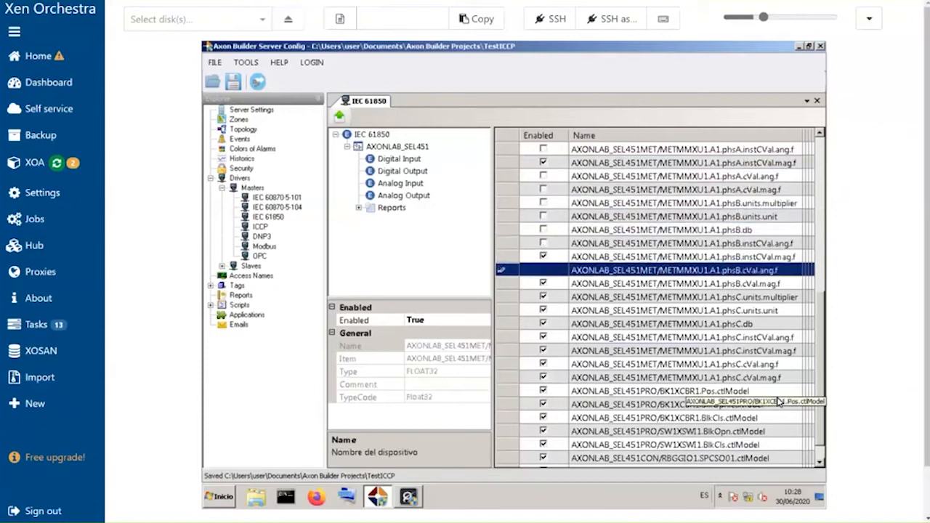
{"action": "key", "text": "space"}
{"action": "key", "text": "Down"}
{"action": "key", "text": "space"}
{"action": "key", "text": "Down"}
{"action": "key", "text": "space"}
{"action": "key", "text": "Down"}
{"action": "key", "text": "space"}
{"action": "key", "text": "Down"}
{"action": "key", "text": "space"}
{"action": "key", "text": "Down"}
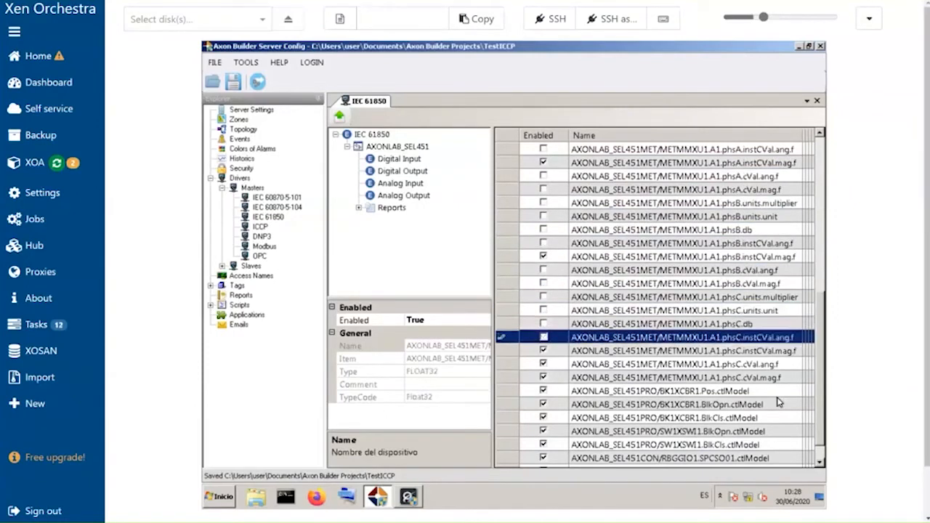
{"action": "key", "text": "space"}
{"action": "key", "text": "Down"}
- Disable the ctlModel analog points of BK1XCBR1, SW1XSWI1 and RBGGIO1 SPCSO01 and SPCSO02
{"action": "key", "text": "Down"}
{"action": "key", "text": "space"}
{"action": "key", "text": "Down"}
{"action": "key", "text": "space"}
{"action": "key", "text": "Down"}
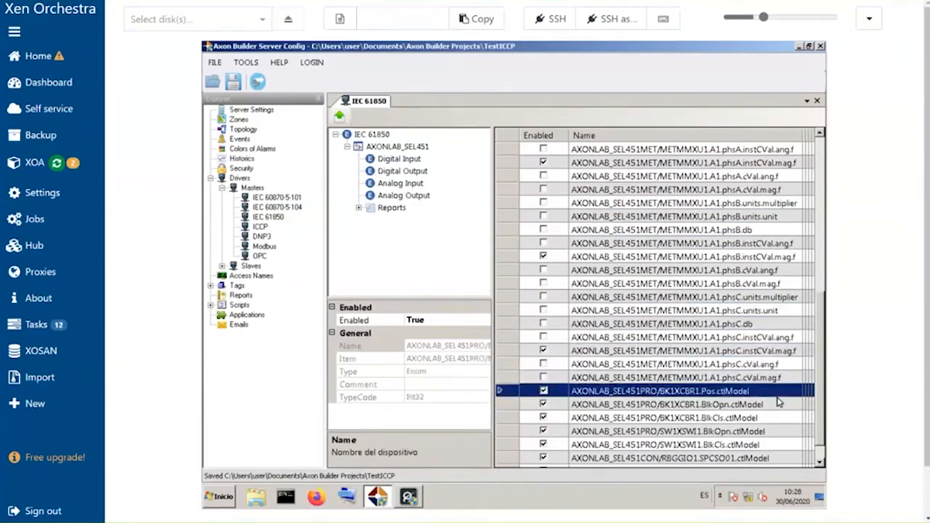
{"action": "key", "text": "space"}
{"action": "key", "text": "Down"}
{"action": "key", "text": "space"}
{"action": "key", "text": "Down"}
{"action": "key", "text": "space"}
{"action": "key", "text": "Down"}
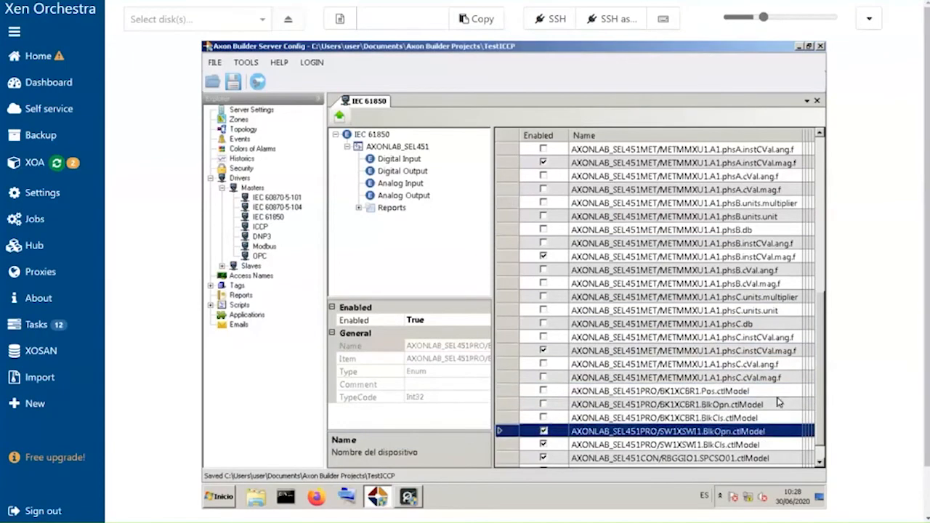
{"action": "key", "text": "space"}
{"action": "key", "text": "Down"}
{"action": "key", "text": "Down"}
{"action": "key", "text": "Down"}
{"action": "key", "text": "Down"}
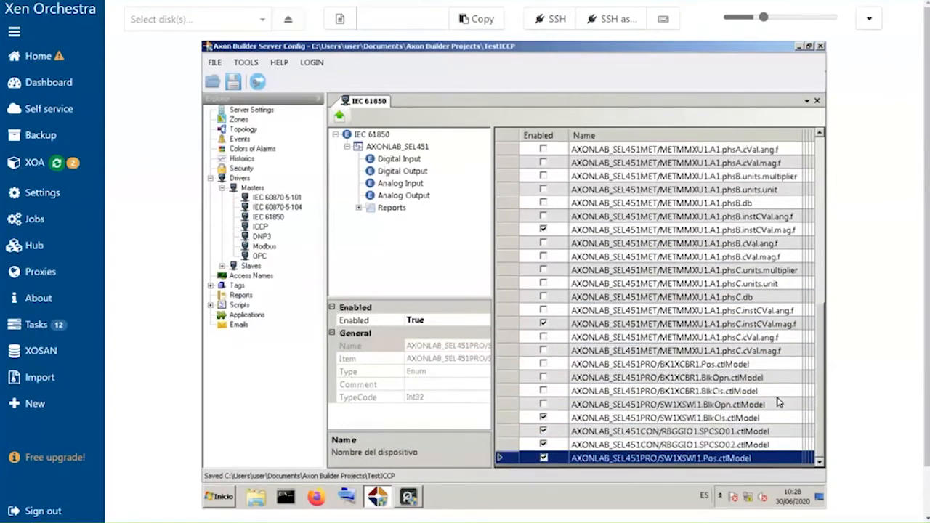
{"action": "key", "text": "Up"}
{"action": "key", "text": "Up"}
{"action": "key", "text": "Up"}
{"action": "key", "text": "space"}
{"action": "key", "text": "Down"}
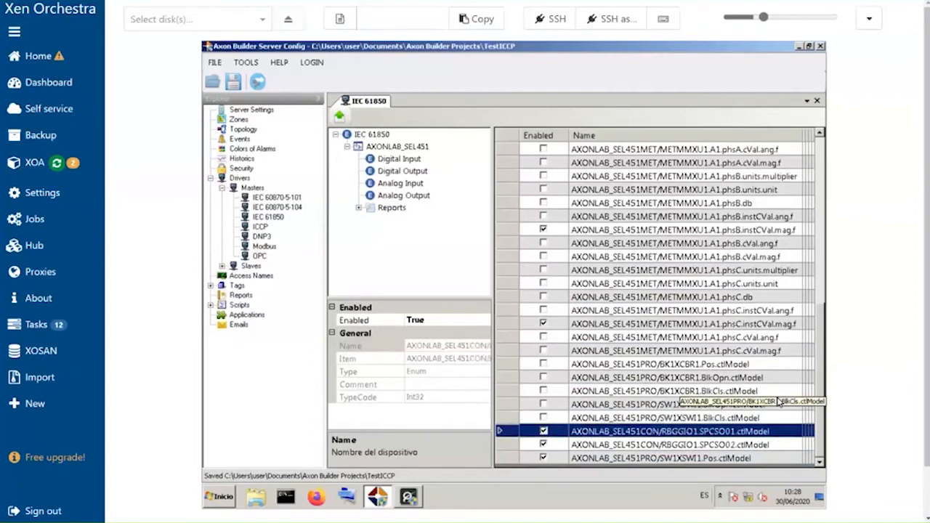
{"action": "key", "text": "space"}
{"action": "key", "text": "Down"}
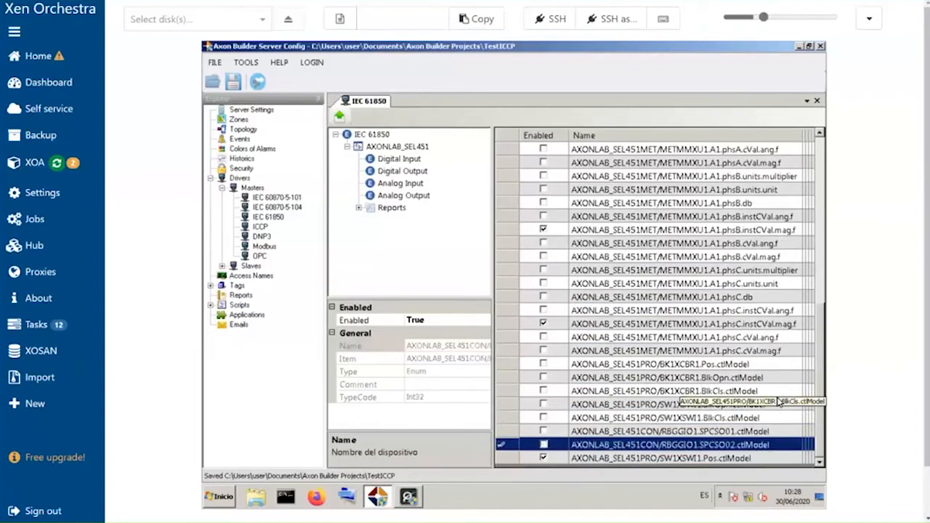
{"action": "key", "text": "Down"}
{"action": "key", "text": "space"}
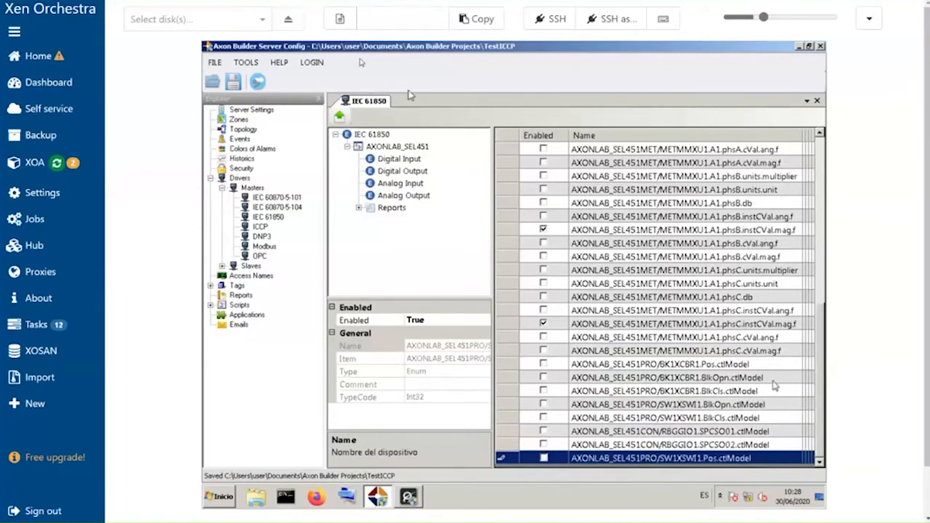
- Expand the device's Reports and set Habilitar of the first report to False
{"action": "left_click", "coordinate": [359, 208]}
{"action": "left_click", "coordinate": [463, 185]}
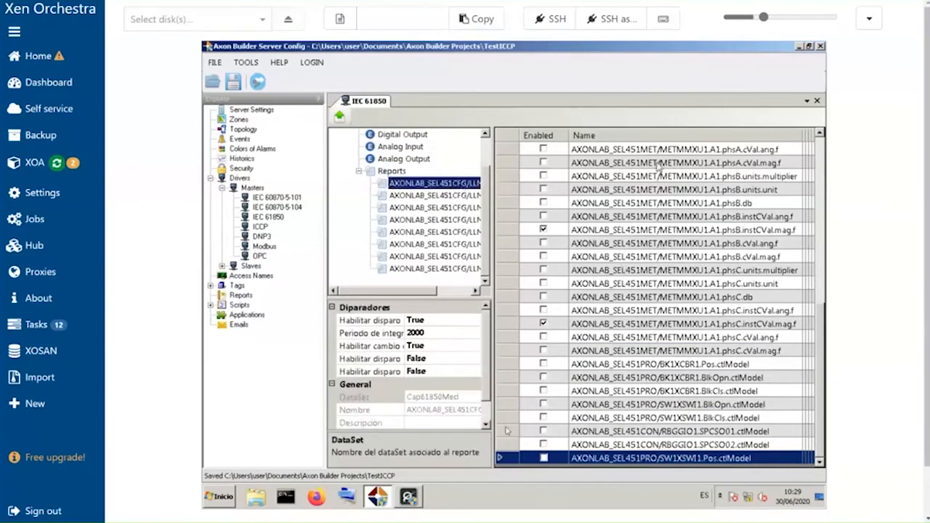
{"action": "scroll", "coordinate": [490, 400], "scroll_direction": "down", "scroll_amount": 1}
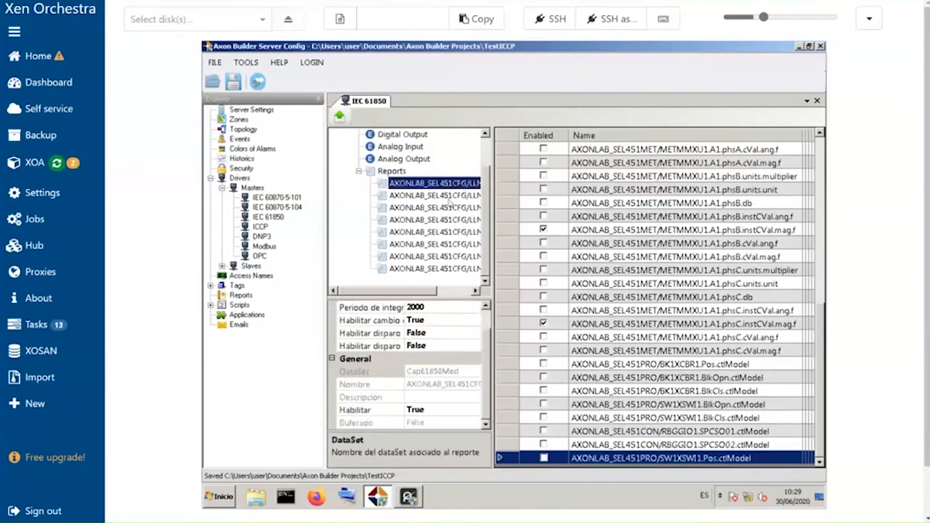
{"action": "left_click", "coordinate": [431, 411]}
{"action": "double_click", "coordinate": [431, 412]}
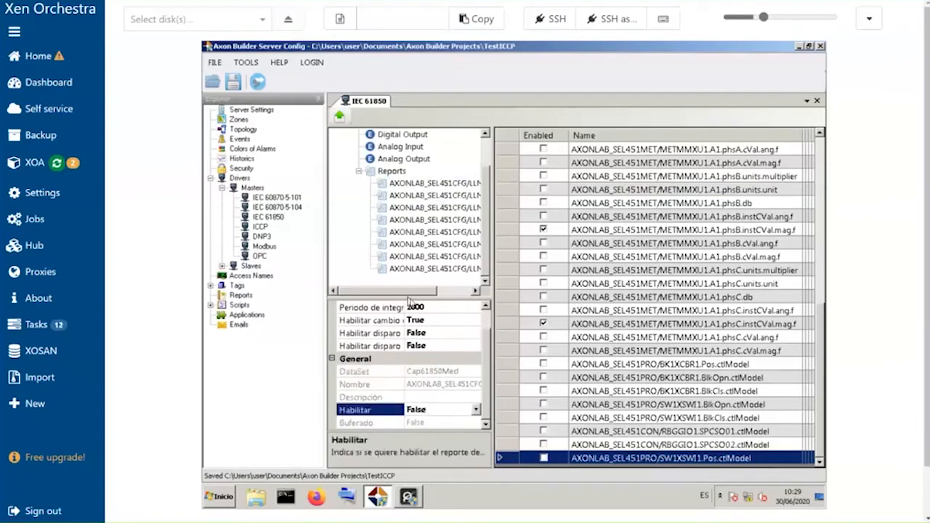
{"action": "left_click_drag", "start_coordinate": [410, 300], "coordinate": [410, 263]}
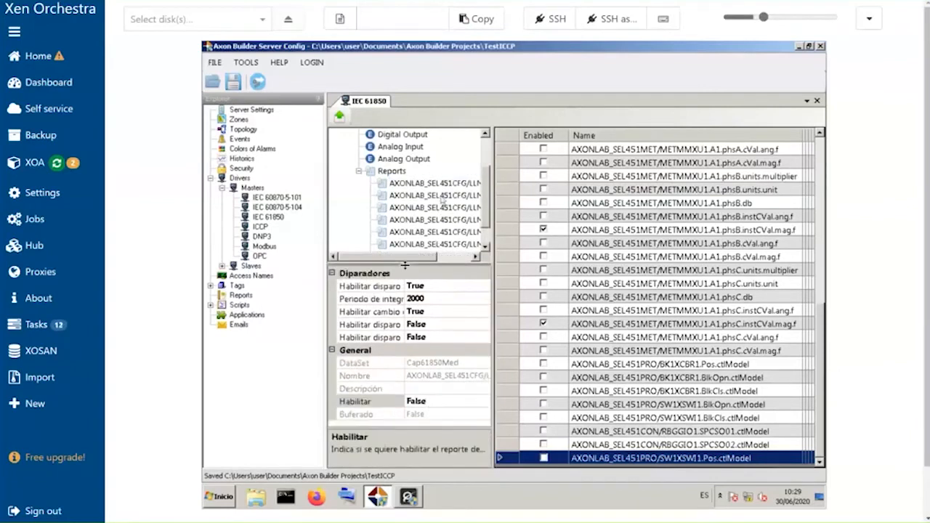
- Set Habilitar of the Rpt2Met metering report to False
{"action": "left_click", "coordinate": [449, 207]}
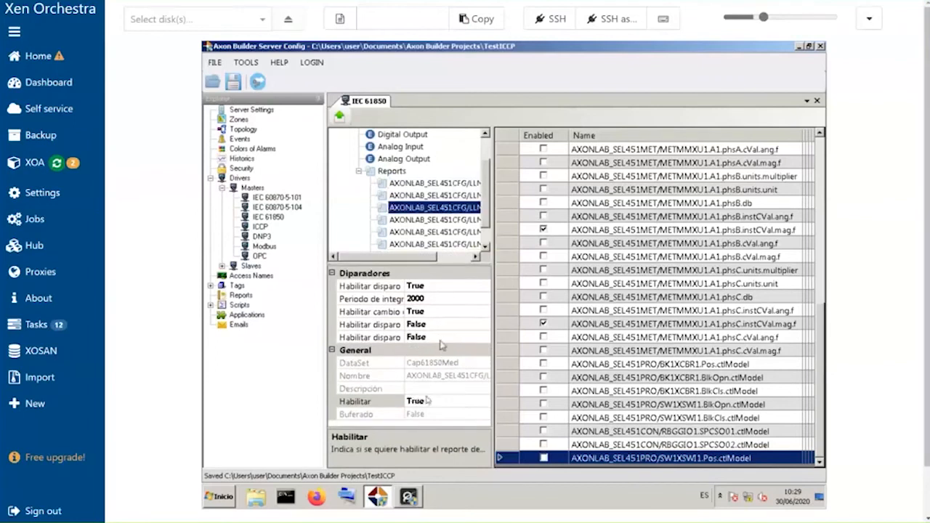
{"action": "left_click", "coordinate": [430, 404]}
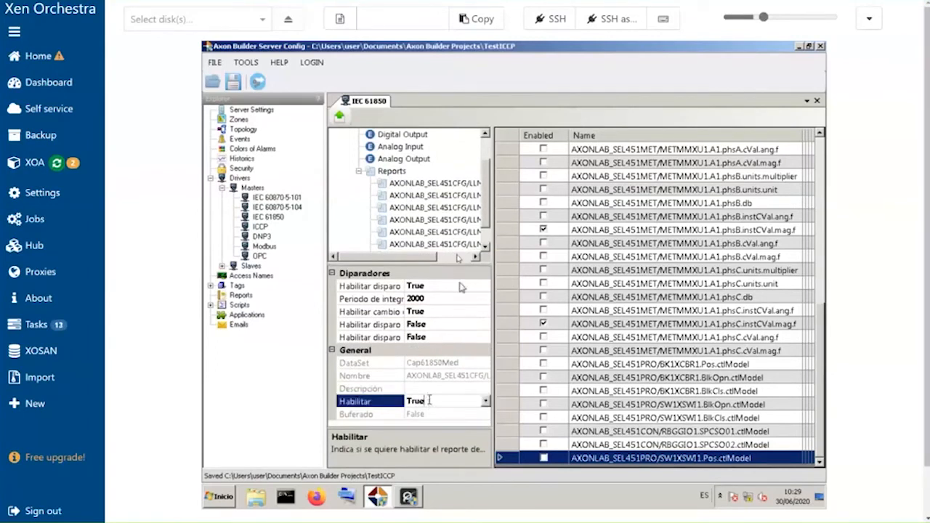
{"action": "left_click", "coordinate": [436, 208]}
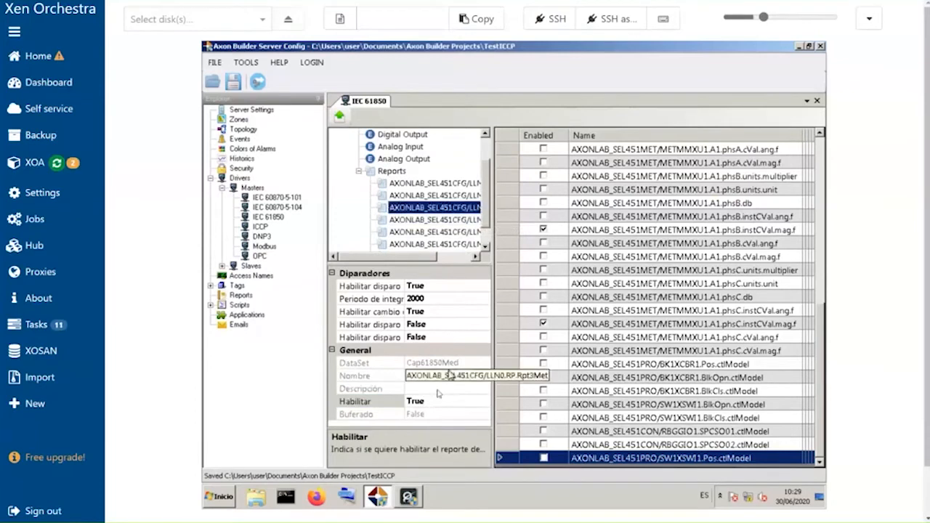
{"action": "left_click", "coordinate": [435, 399]}
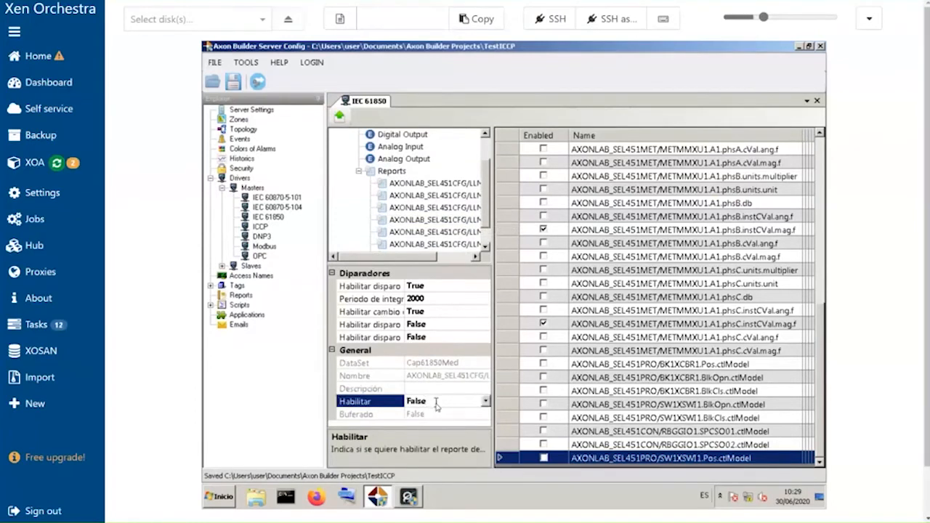
{"action": "left_click", "coordinate": [436, 225]}
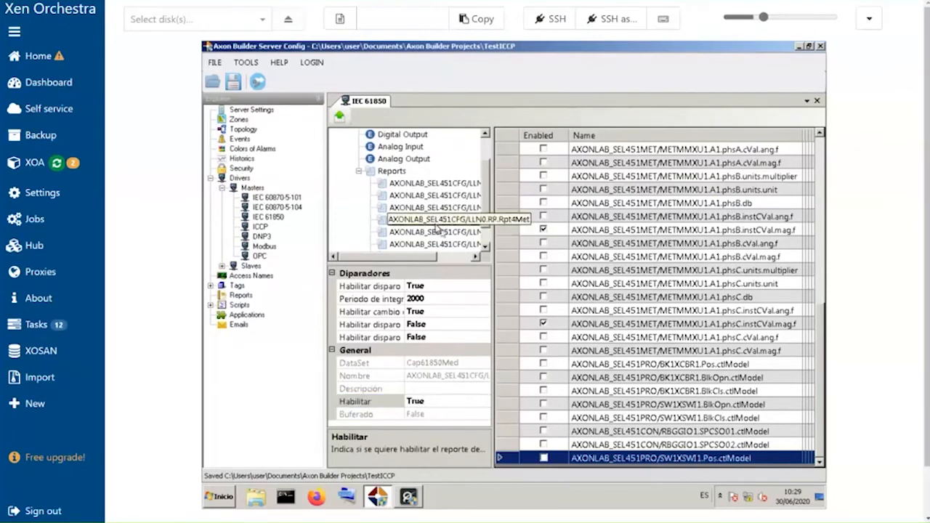
{"action": "left_click", "coordinate": [442, 232]}
- Go through the digital BR reports and the first metering report, checking and resetting each one's Habilitar value
{"action": "left_click_drag", "start_coordinate": [484, 216], "coordinate": [485, 258]}
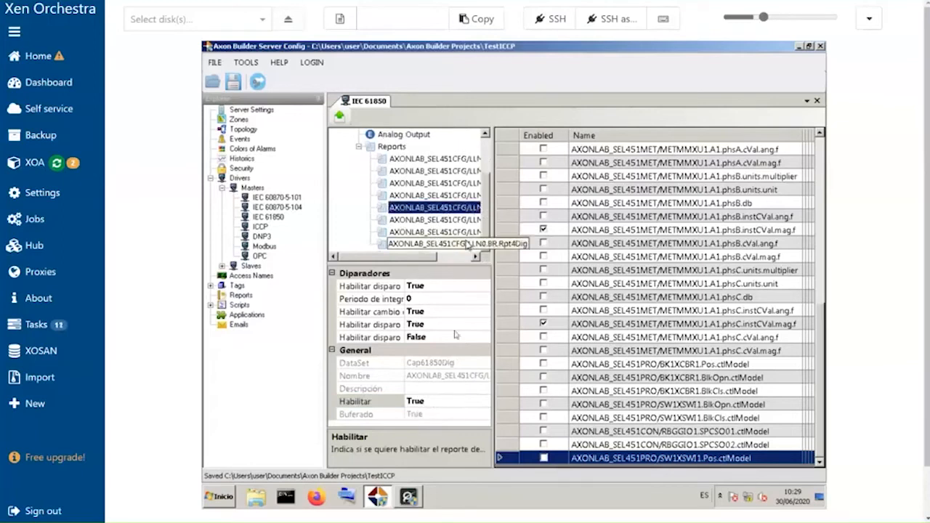
{"action": "left_click", "coordinate": [427, 405]}
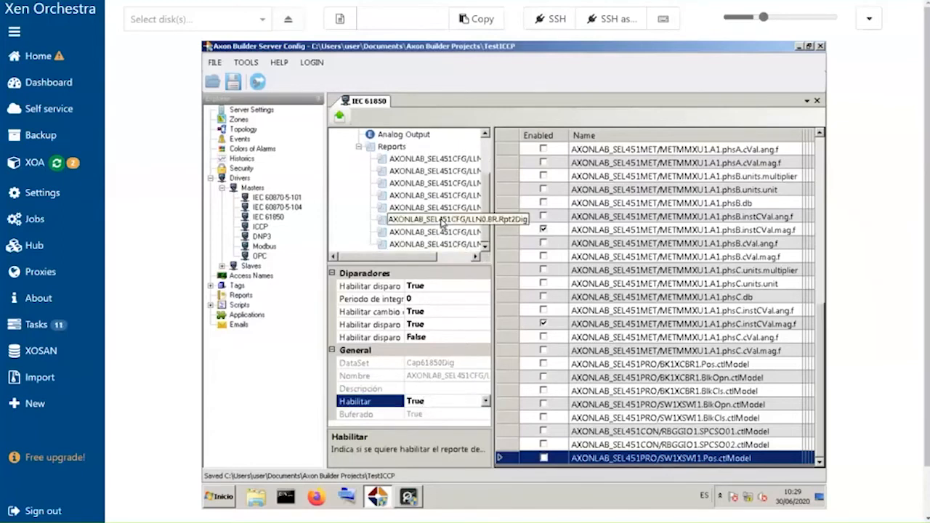
{"action": "left_click", "coordinate": [442, 221]}
{"action": "left_click", "coordinate": [420, 405]}
{"action": "double_click", "coordinate": [419, 406]}
{"action": "left_click", "coordinate": [446, 234]}
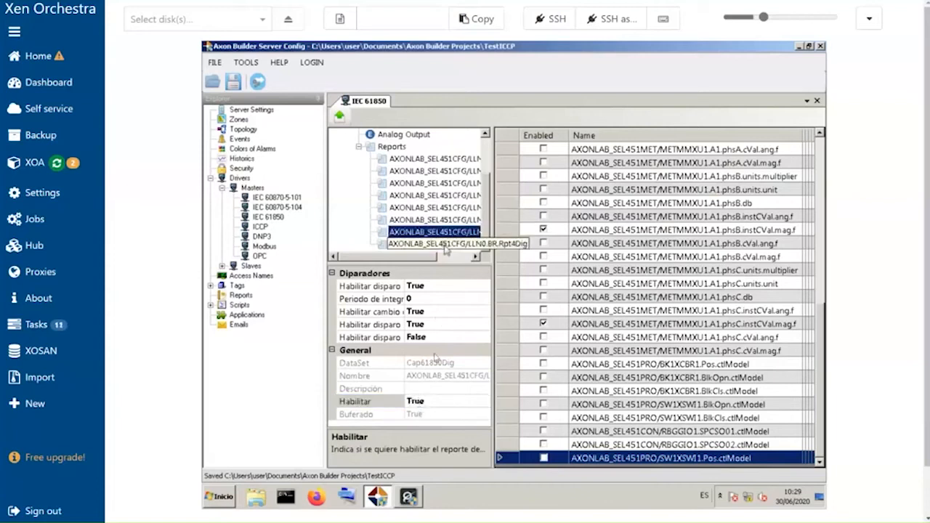
{"action": "left_click", "coordinate": [436, 401]}
{"action": "double_click", "coordinate": [436, 400]}
{"action": "left_click", "coordinate": [457, 209]}
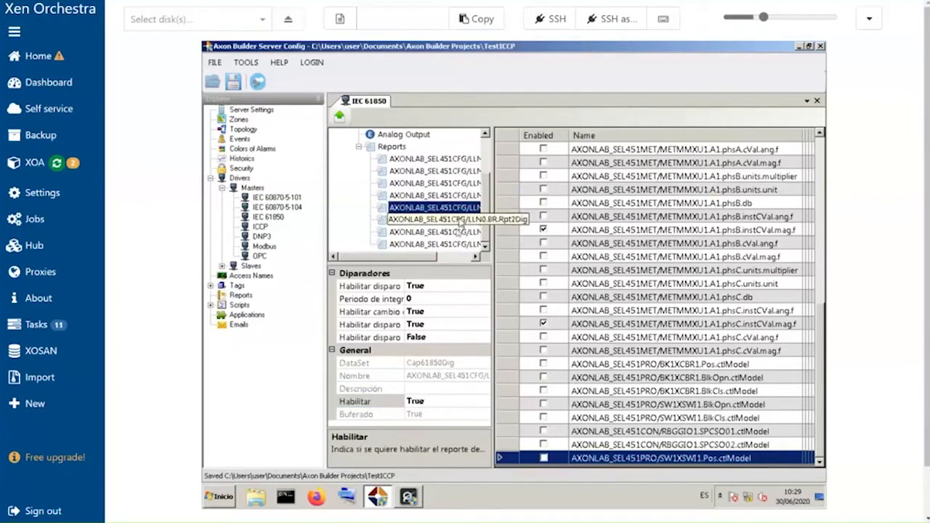
{"action": "left_click", "coordinate": [453, 249]}
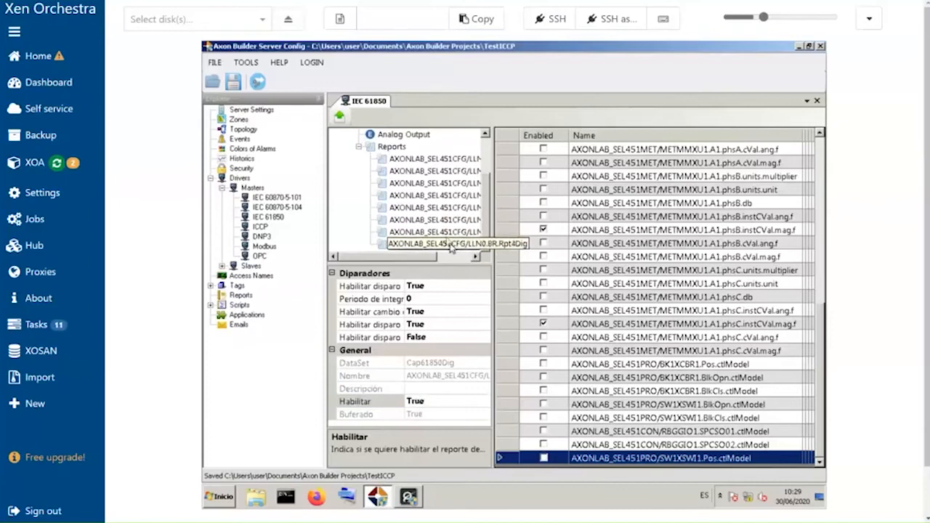
{"action": "left_click", "coordinate": [446, 235]}
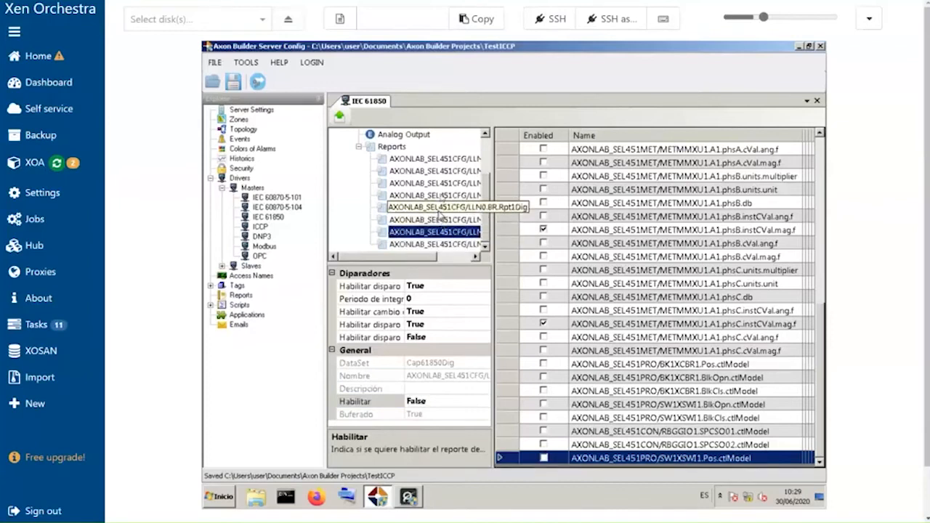
{"action": "left_click", "coordinate": [441, 205]}
{"action": "left_click", "coordinate": [441, 185]}
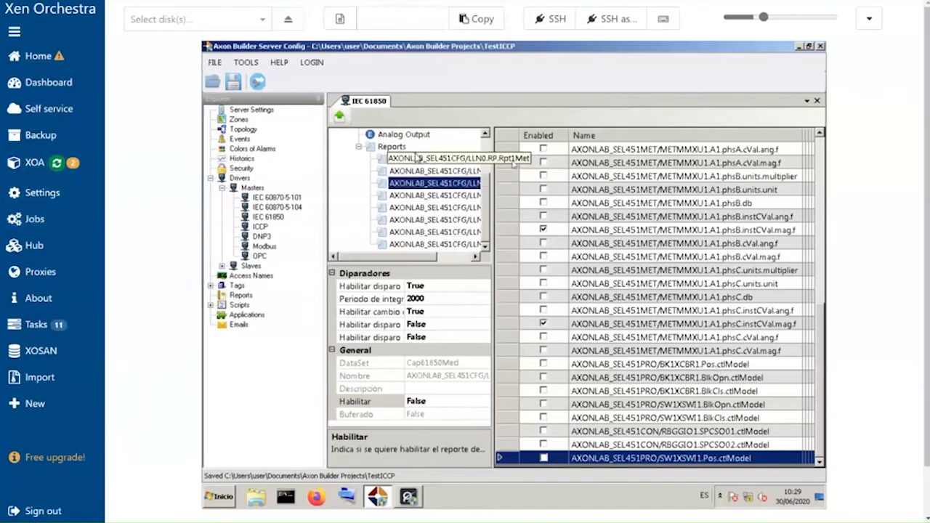
- Open the device's Digital Output points list
{"action": "left_click_drag", "start_coordinate": [485, 180], "coordinate": [485, 149]}
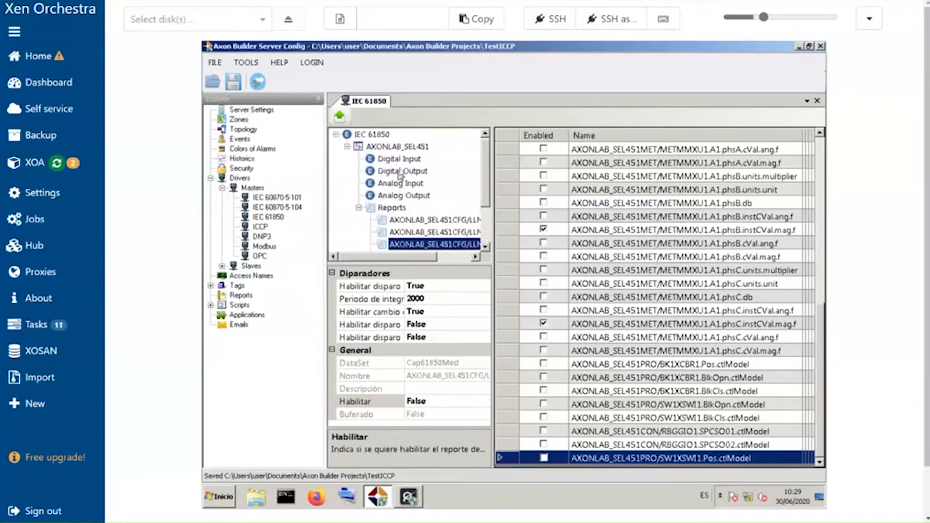
{"action": "left_click", "coordinate": [399, 171]}
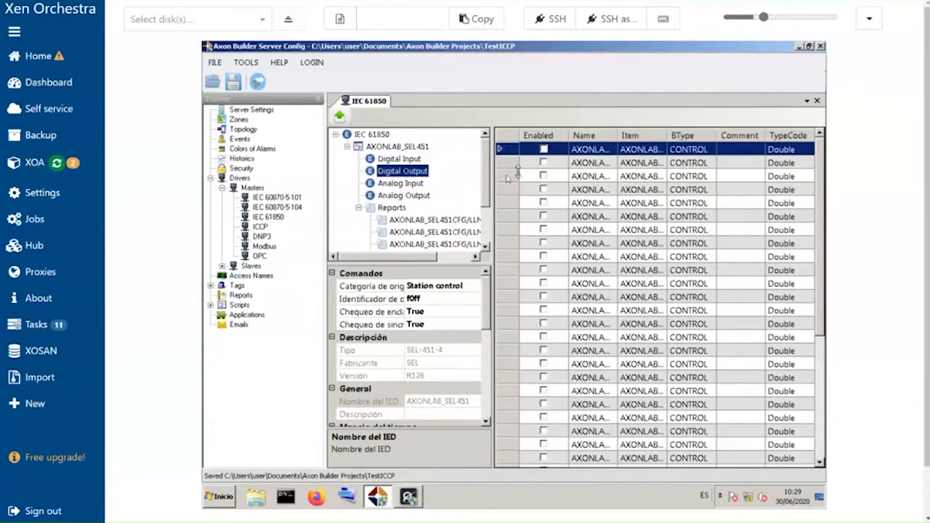
{"action": "mouse_move", "coordinate": [485, 176]}
{"action": "left_mouse_down"}
{"action": "mouse_move", "coordinate": [483, 253]}
{"action": "mouse_move", "coordinate": [472, 172]}
{"action": "left_mouse_up"}
- Load the IEC 61850 driver's configuration file, keeping AXONLAB_SEL451 selected, to create its tags
{"action": "left_click", "coordinate": [273, 217]}
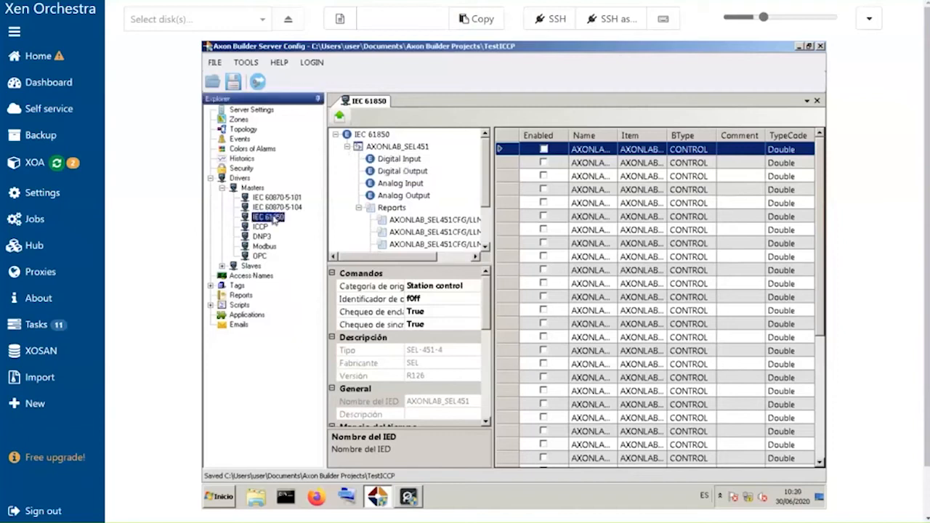
{"action": "right_click", "coordinate": [275, 218]}
{"action": "left_click", "coordinate": [293, 228]}
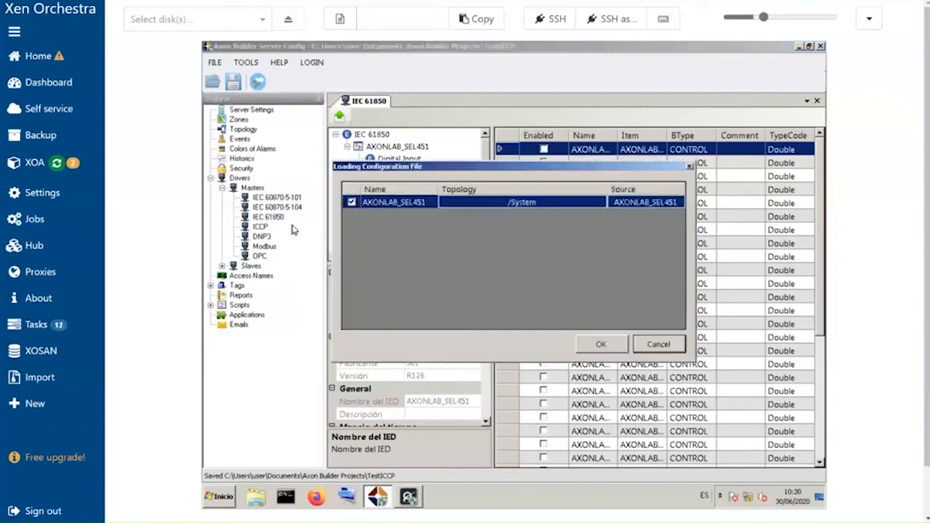
{"action": "left_click", "coordinate": [601, 344]}
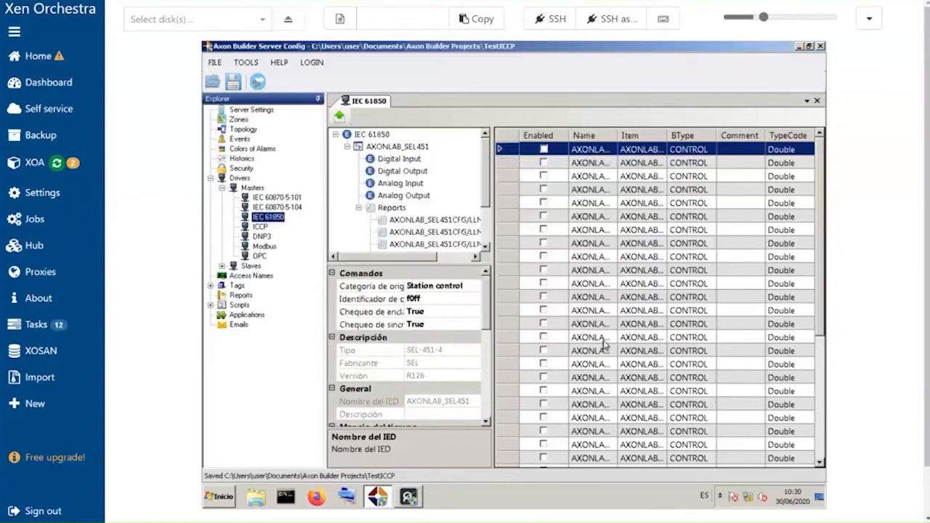
- Open the AXONLAB_SEL451 Discrete and Analog tag tables under Tags > IO, widening the Name column
{"action": "double_click", "coordinate": [235, 287]}
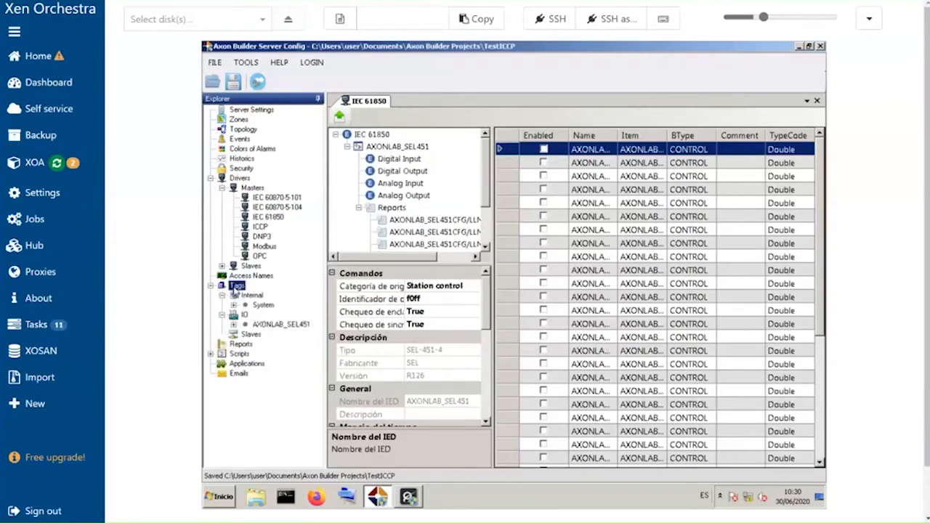
{"action": "double_click", "coordinate": [277, 324]}
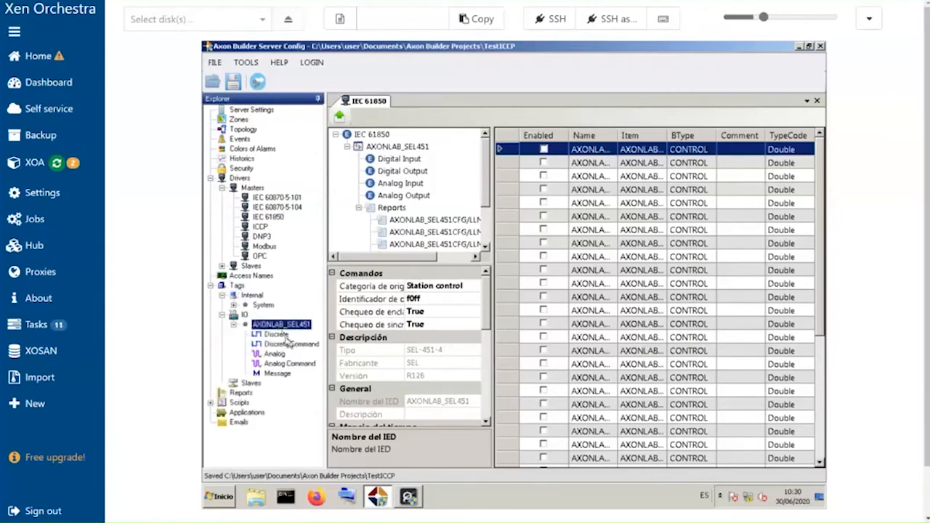
{"action": "left_click", "coordinate": [282, 335]}
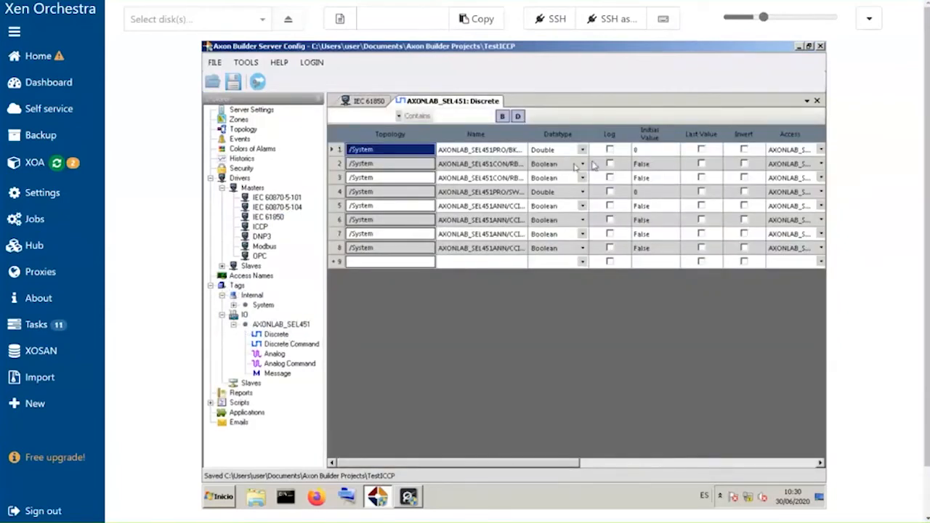
{"action": "double_click", "coordinate": [528, 140]}
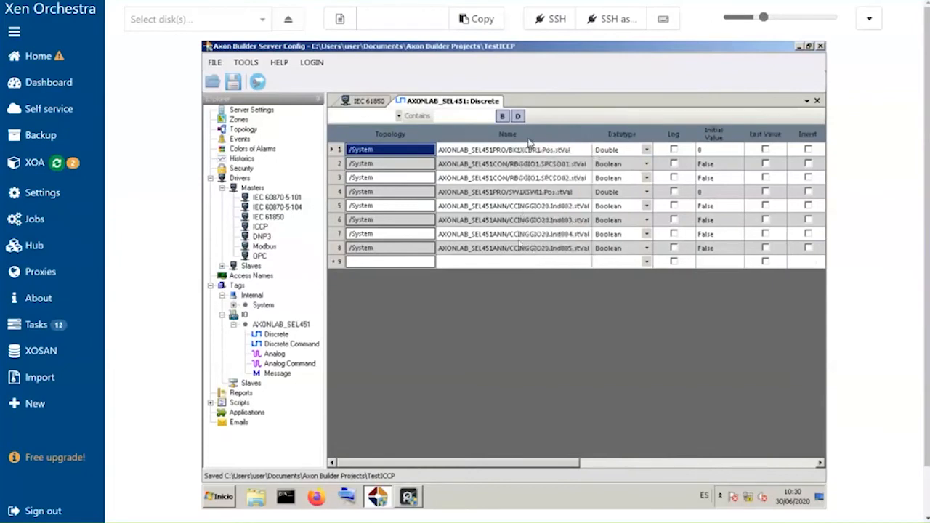
{"action": "double_click", "coordinate": [284, 354]}
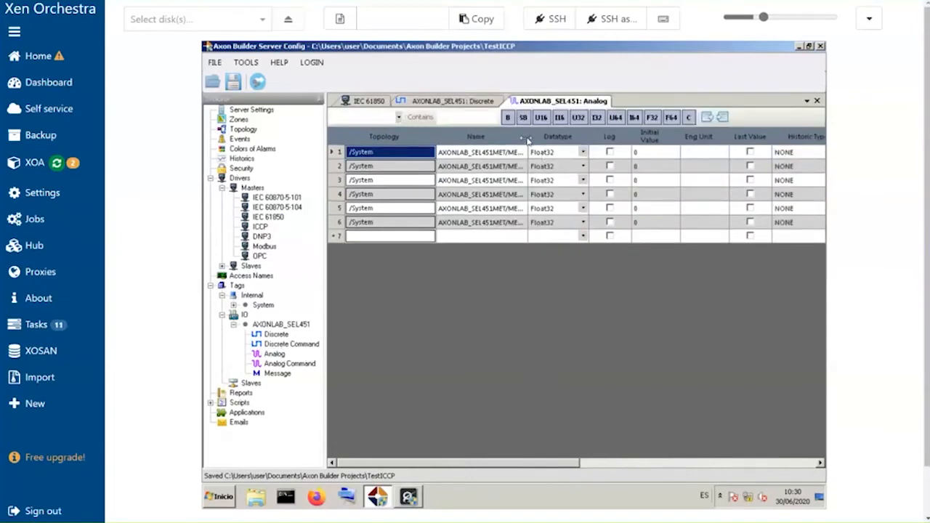
{"action": "double_click", "coordinate": [528, 140]}
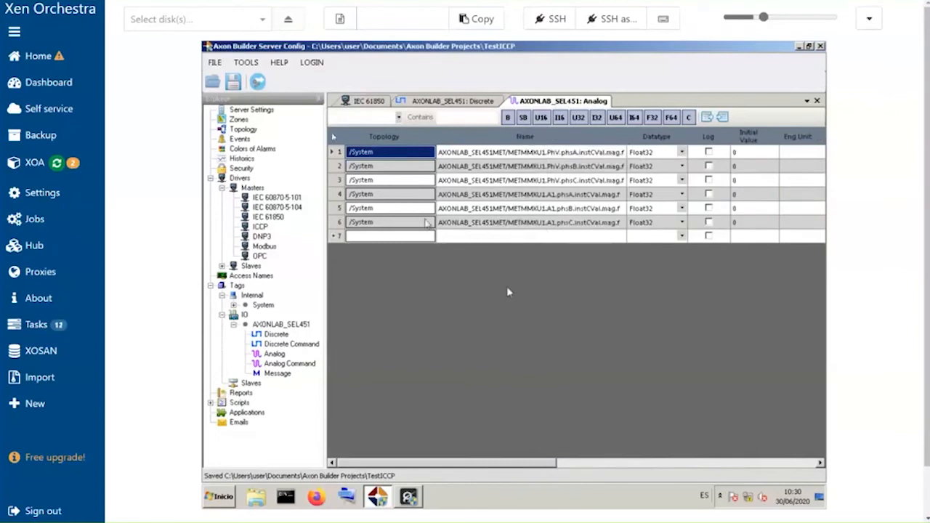
- Save the project and send the configuration to the runtime server, accepting the restart
{"action": "left_click", "coordinate": [258, 81]}
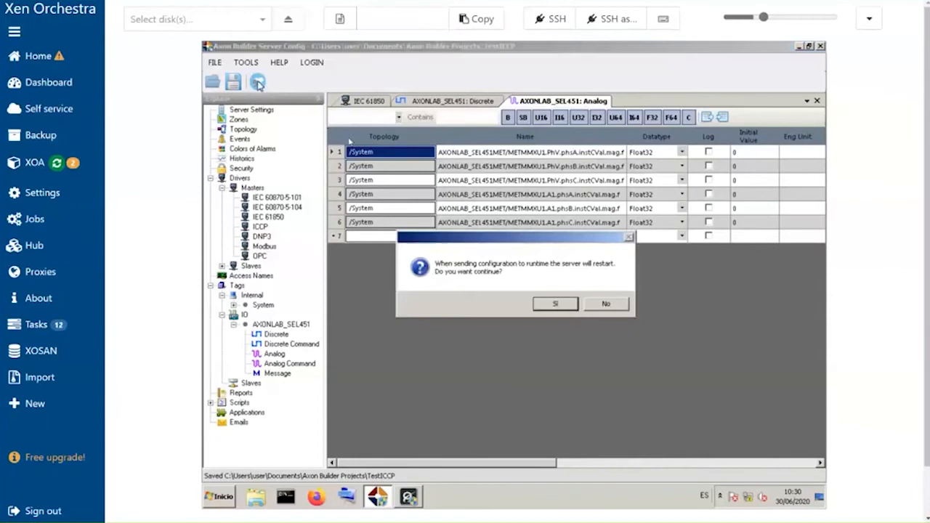
{"action": "left_click", "coordinate": [606, 304]}
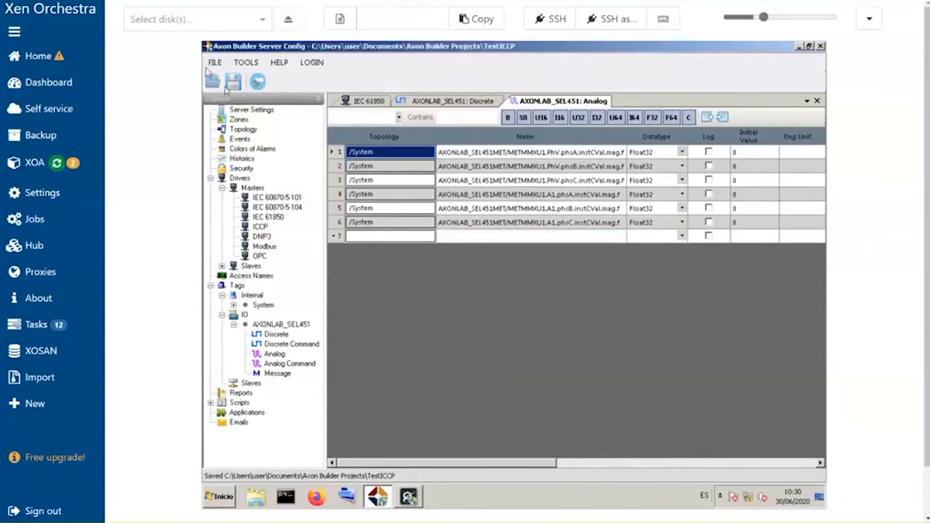
{"action": "left_click", "coordinate": [229, 84]}
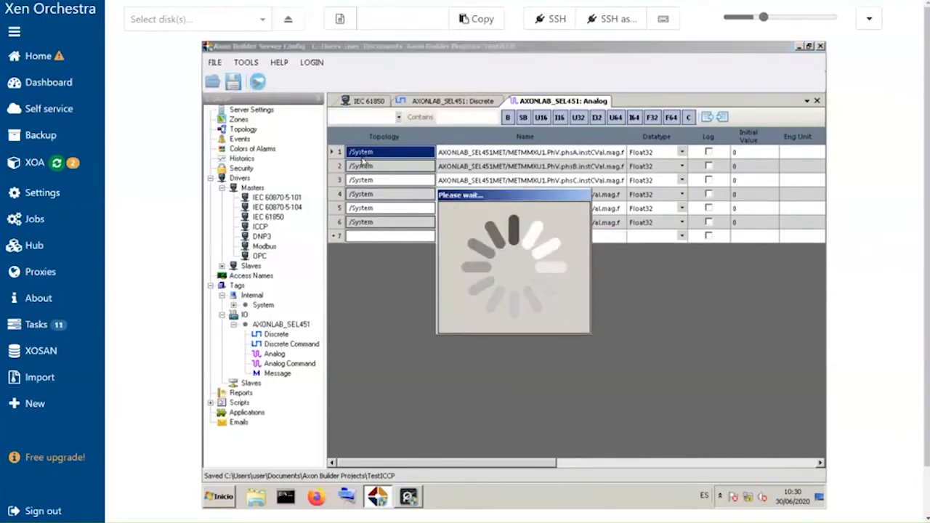
{"action": "left_click", "coordinate": [258, 82]}
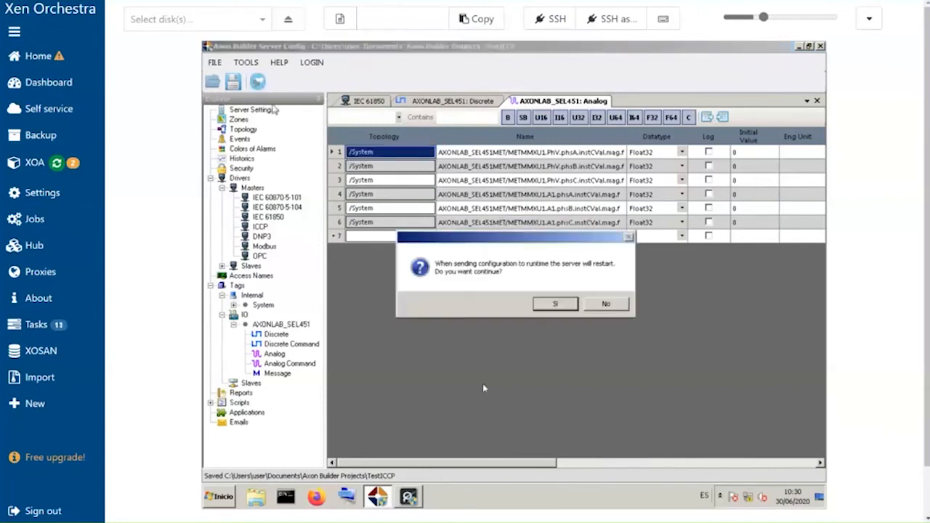
{"action": "left_click", "coordinate": [555, 305]}
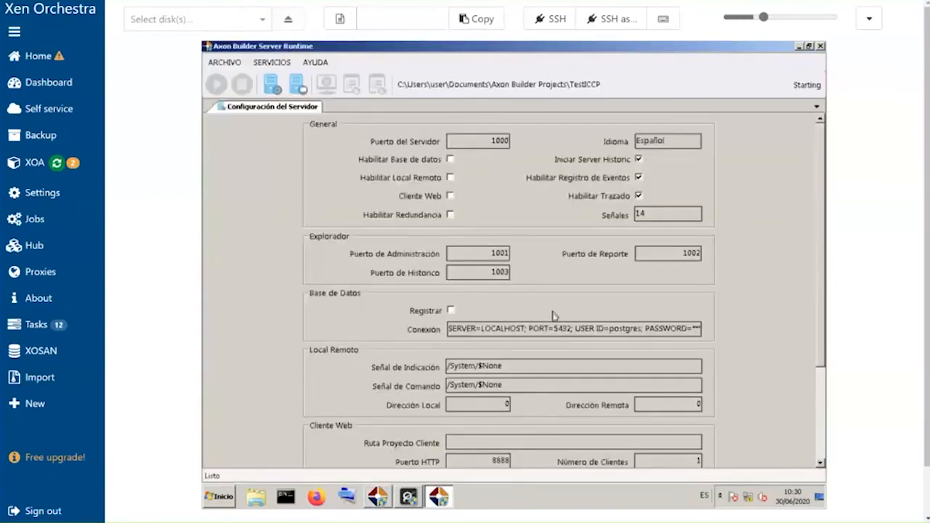
- Open the runtime's driver status list and the tag explorer
{"action": "left_click", "coordinate": [542, 305]}
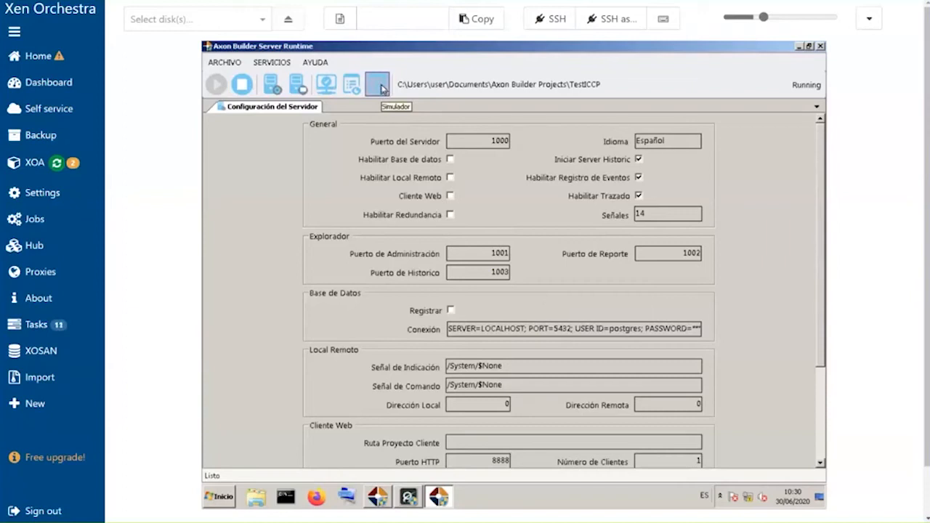
{"action": "left_click", "coordinate": [328, 87]}
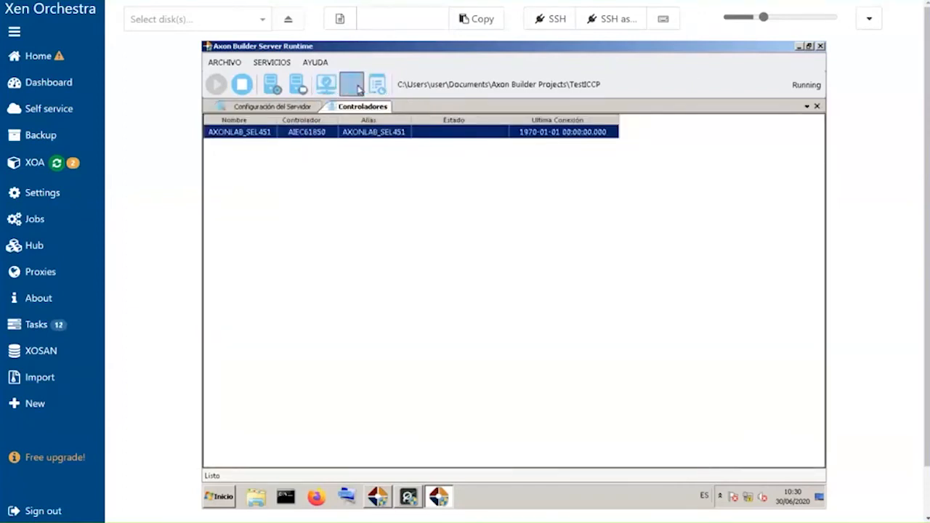
{"action": "left_click", "coordinate": [356, 87]}
{"action": "scroll", "coordinate": [523, 380], "scroll_direction": "down", "scroll_amount": 6}
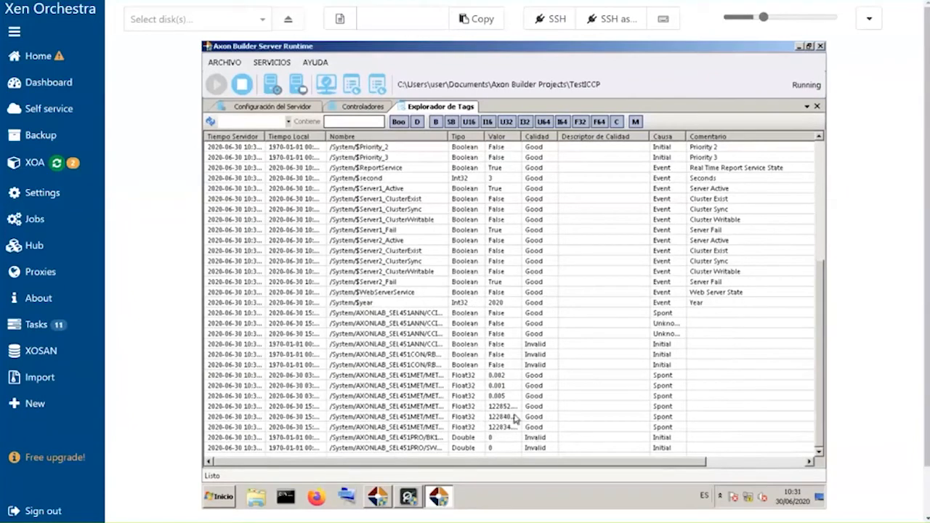
- Inspect the live values and quality of the AXONLAB_SEL451 tags in the tag explorer
{"action": "left_click", "coordinate": [512, 409]}
{"action": "left_click", "coordinate": [510, 417]}
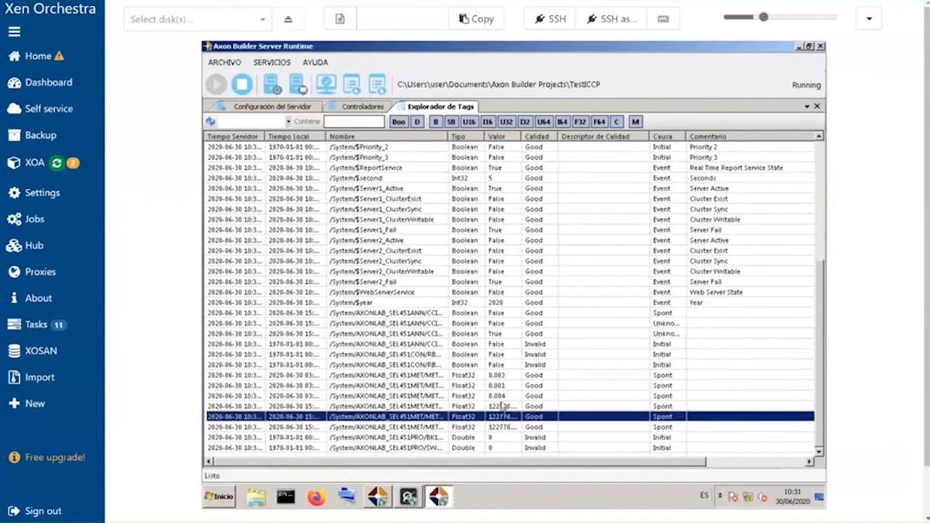
{"action": "left_click", "coordinate": [505, 396]}
{"action": "left_click", "coordinate": [501, 375]}
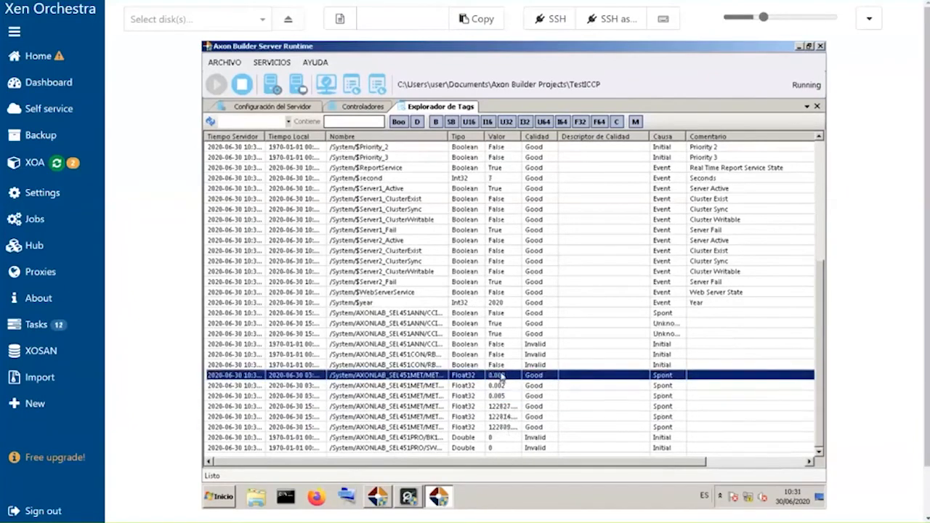
{"action": "left_click", "coordinate": [506, 333]}
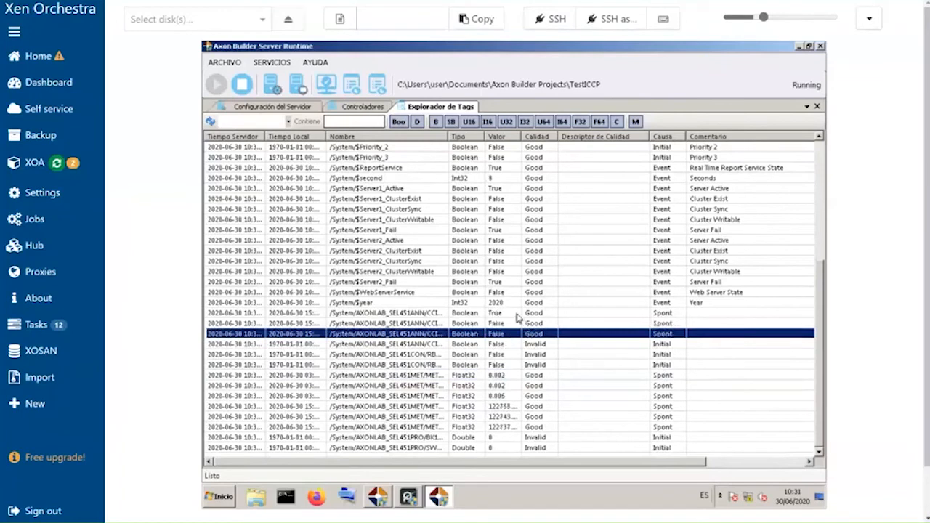
{"action": "left_click", "coordinate": [521, 323]}
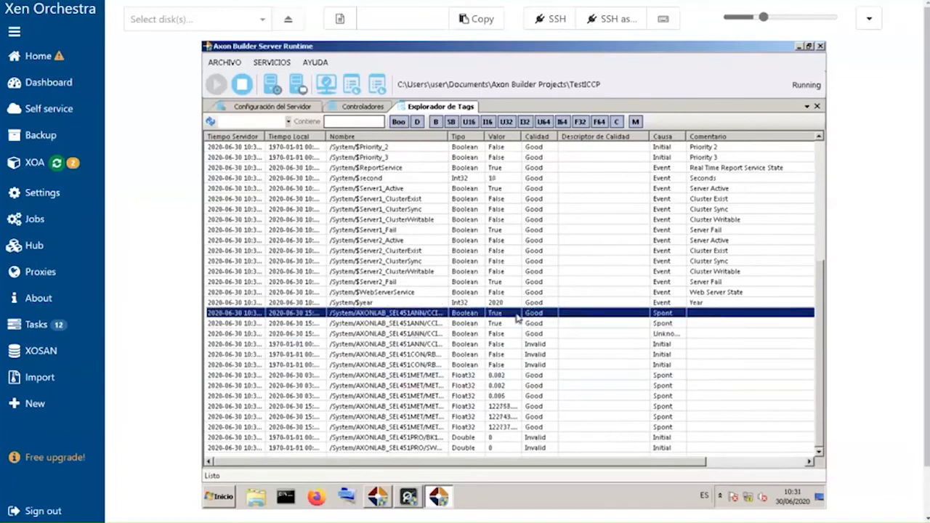
{"action": "left_click", "coordinate": [510, 314]}
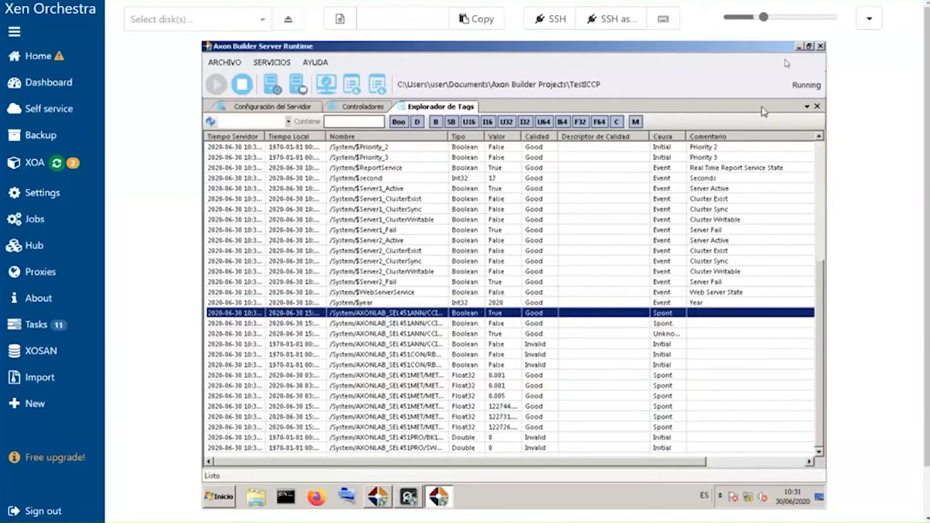
{"action": "left_click", "coordinate": [799, 47]}
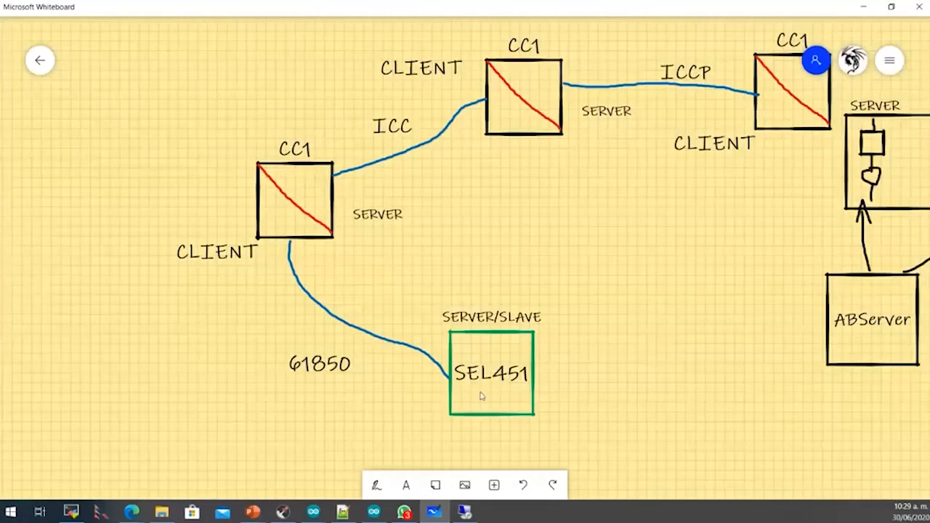
{"action": "left_click", "coordinate": [376, 485]}
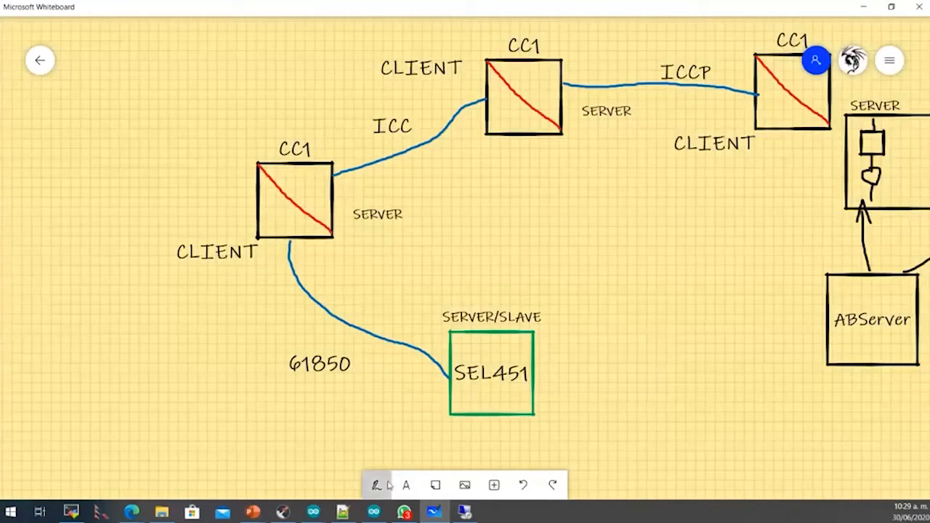
{"action": "left_click", "coordinate": [439, 488]}
{"action": "mouse_move", "coordinate": [498, 422]}
{"action": "left_mouse_down"}
{"action": "mouse_move", "coordinate": [508, 427]}
{"action": "mouse_move", "coordinate": [546, 326]}
{"action": "mouse_move", "coordinate": [497, 292]}
{"action": "mouse_move", "coordinate": [348, 251]}
{"action": "mouse_move", "coordinate": [292, 217]}
{"action": "mouse_move", "coordinate": [193, 195]}
{"action": "mouse_move", "coordinate": [142, 237]}
{"action": "mouse_move", "coordinate": [186, 305]}
{"action": "mouse_move", "coordinate": [372, 412]}
{"action": "mouse_move", "coordinate": [481, 431]}
{"action": "mouse_move", "coordinate": [510, 426]}
{"action": "left_mouse_up"}
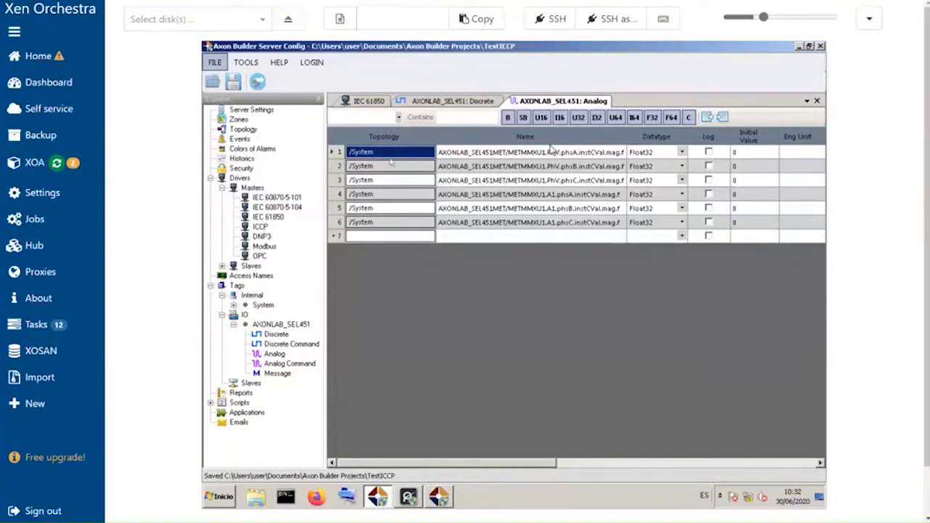
- Open the ICCP slave driver configuration under Drivers > Slaves
{"action": "left_click", "coordinate": [221, 187]}
{"action": "left_click", "coordinate": [243, 198]}
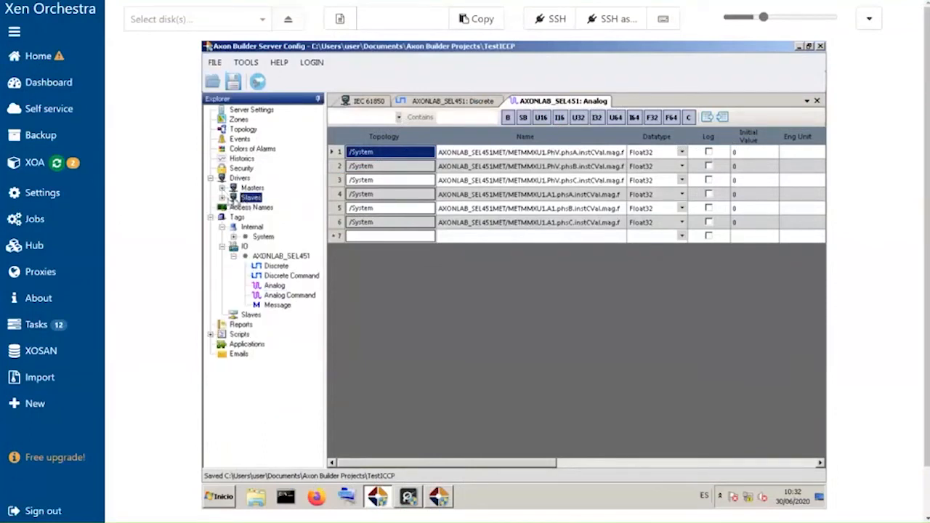
{"action": "left_click", "coordinate": [222, 198]}
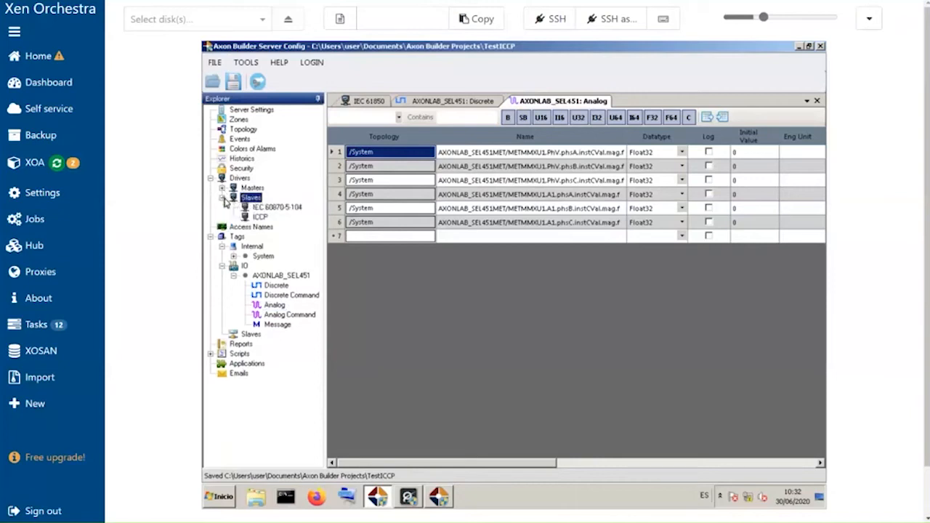
{"action": "left_click", "coordinate": [263, 218]}
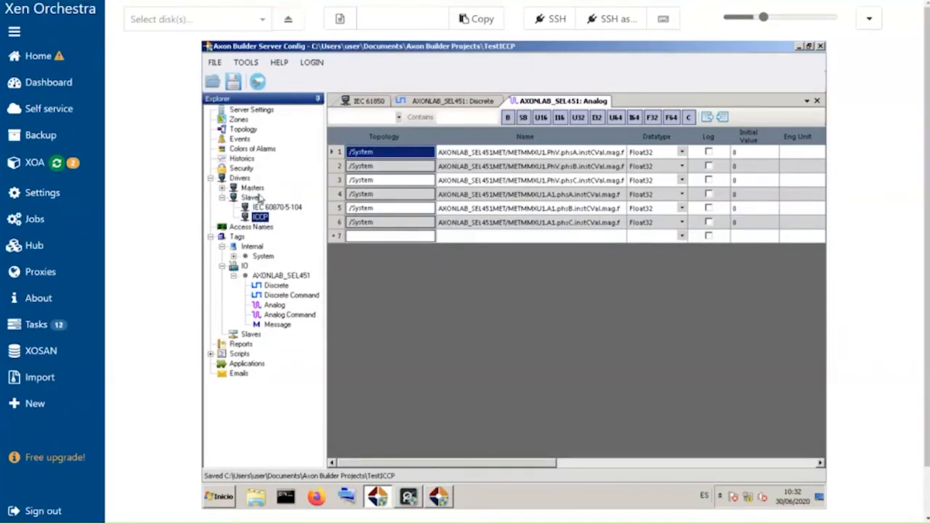
{"action": "double_click", "coordinate": [259, 220]}
{"action": "left_click", "coordinate": [258, 220]}
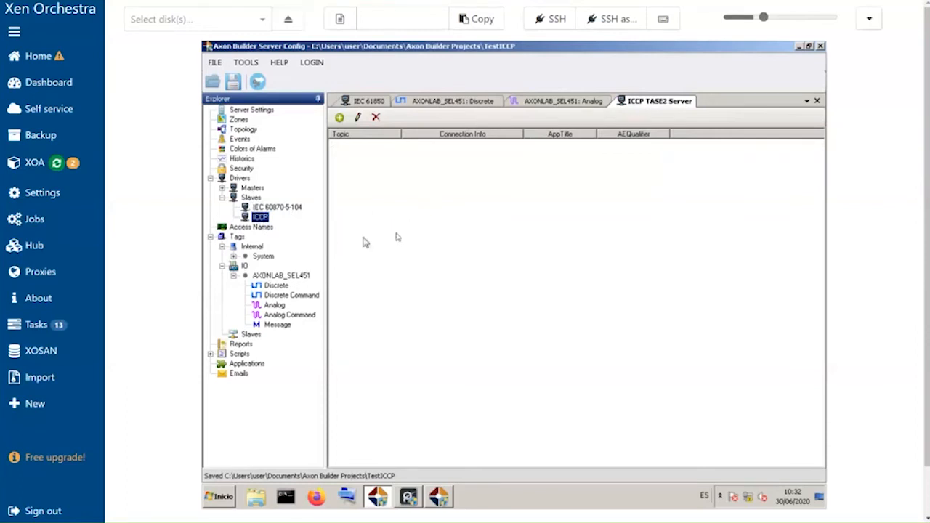
- Add a new ICCP server node named iccpSlave with the default connection settings, copying its name
{"action": "left_click", "coordinate": [339, 117]}
{"action": "left_click_drag", "start_coordinate": [409, 83], "coordinate": [480, 102]}
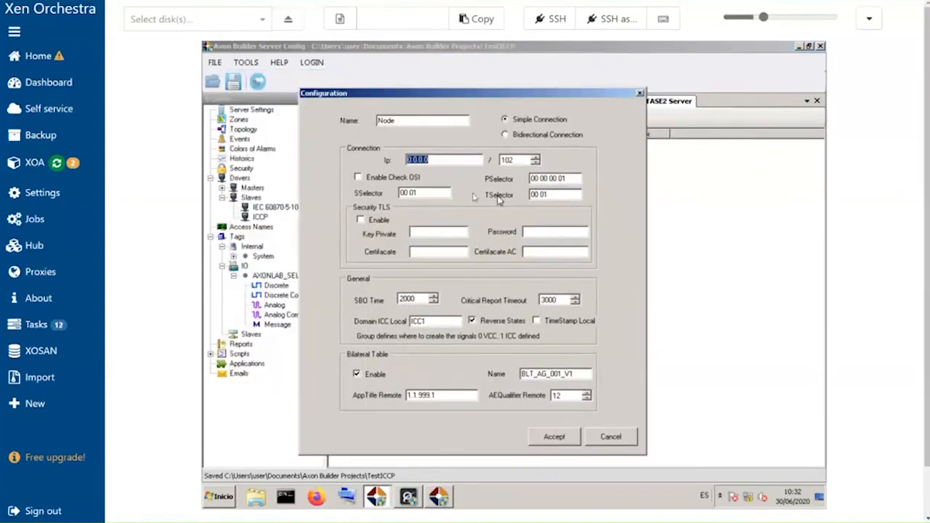
{"action": "left_click", "coordinate": [436, 164]}
{"action": "left_click_drag", "start_coordinate": [440, 163], "coordinate": [354, 162]}
{"action": "double_click", "coordinate": [399, 125]}
{"action": "key", "text": "BackSpace"}
{"action": "key", "text": "alt+Tab"}
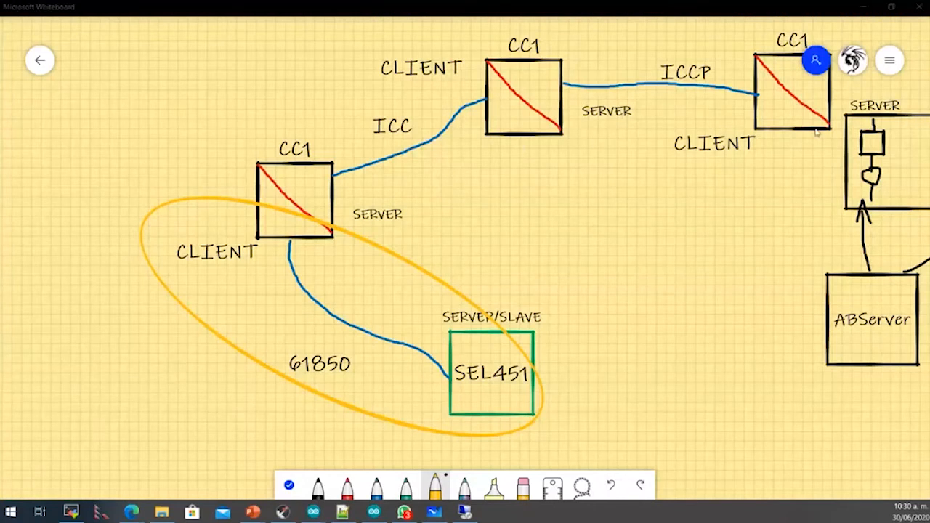
{"action": "key", "text": "alt+Tab"}
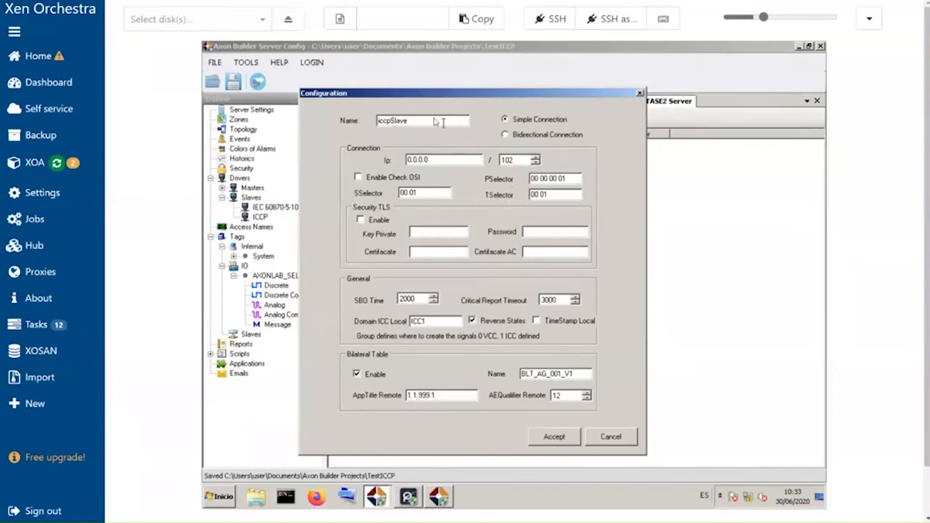
{"action": "left_click_drag", "start_coordinate": [424, 125], "coordinate": [349, 120]}
{"action": "key", "text": "ctrl+c"}
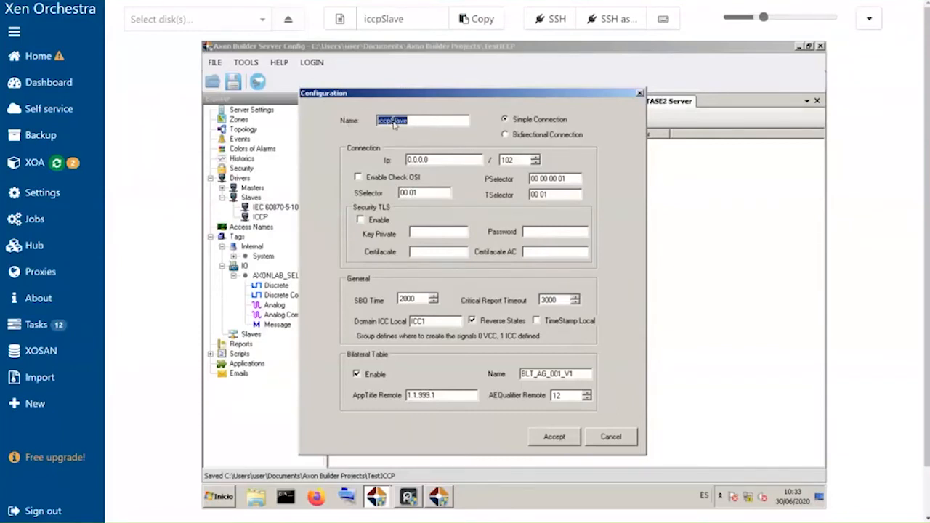
{"action": "right_click", "coordinate": [394, 124]}
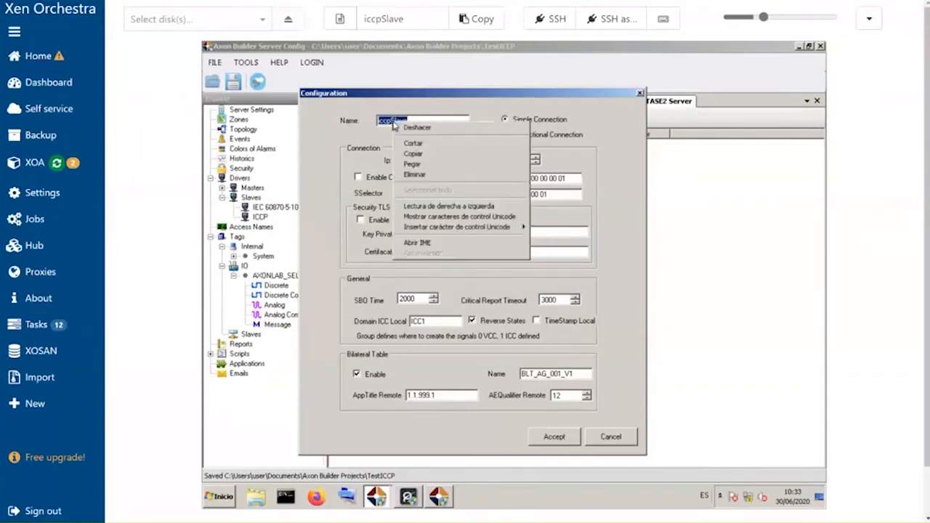
{"action": "left_click", "coordinate": [423, 154]}
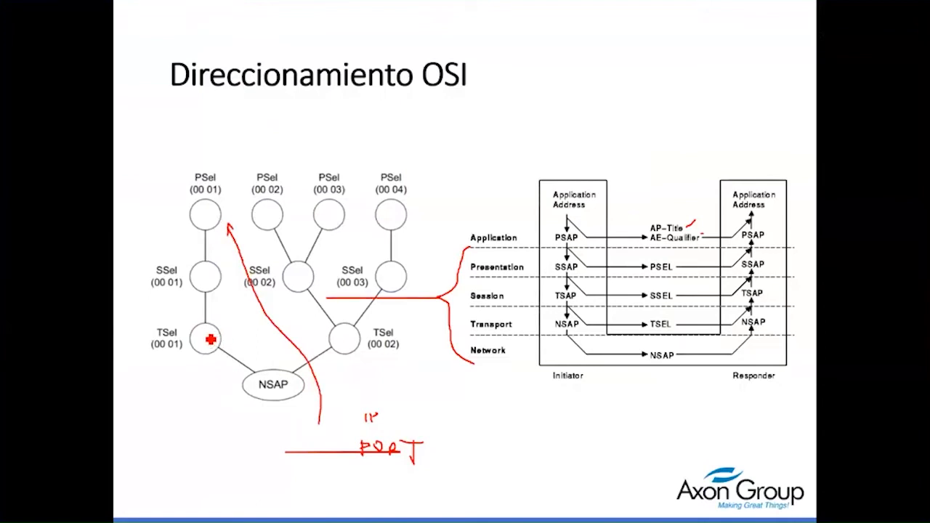
{"action": "left_click_drag", "start_coordinate": [216, 336], "coordinate": [231, 314]}
{"action": "mouse_move", "coordinate": [203, 277]}
{"action": "left_mouse_down"}
{"action": "mouse_move", "coordinate": [244, 239]}
{"action": "mouse_move", "coordinate": [215, 227]}
{"action": "mouse_move", "coordinate": [256, 187]}
{"action": "left_mouse_up"}
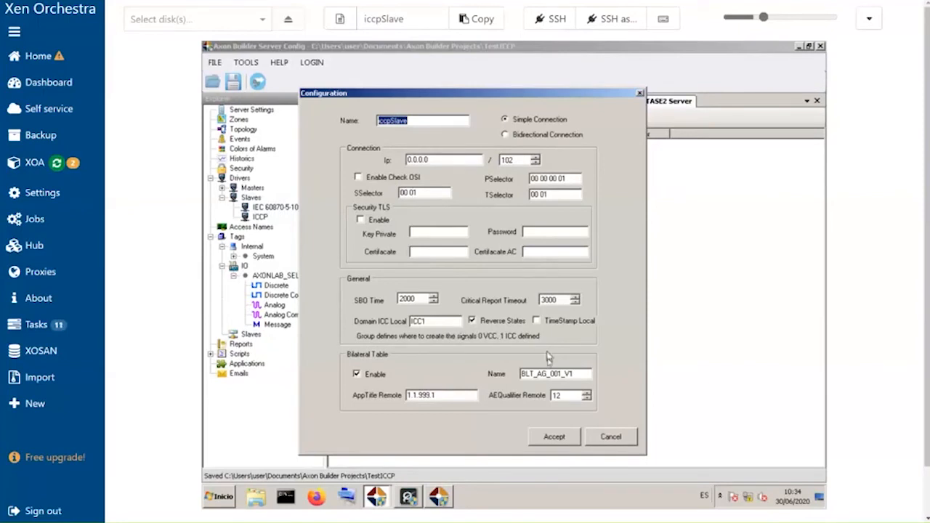
- Accept the iccpSlave node configuration
{"action": "left_click", "coordinate": [538, 324]}
{"action": "left_click", "coordinate": [420, 121]}
{"action": "left_click", "coordinate": [554, 438]}
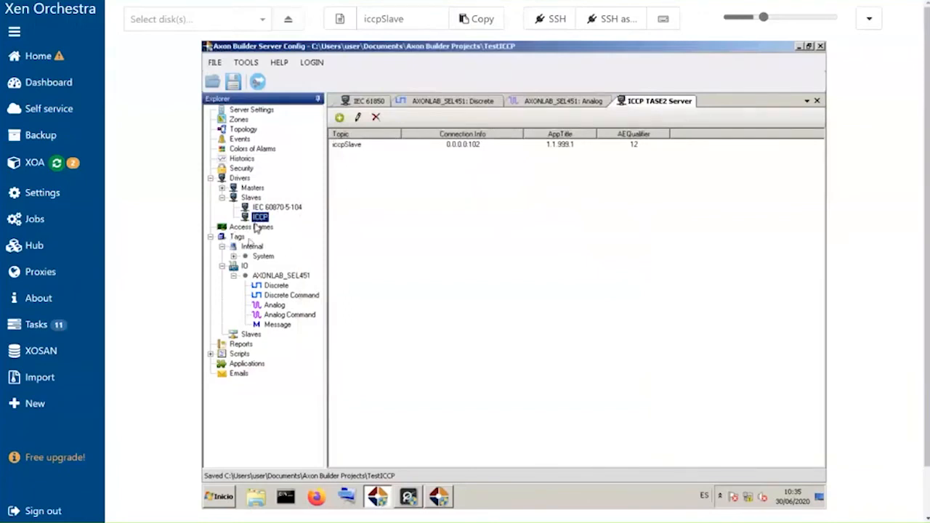
- Add an access name iccpSlave with driver AICCPS and topic iccpSlave
{"action": "left_click", "coordinate": [253, 336]}
{"action": "left_click", "coordinate": [266, 227]}
{"action": "left_click", "coordinate": [262, 220]}
{"action": "double_click", "coordinate": [255, 229]}
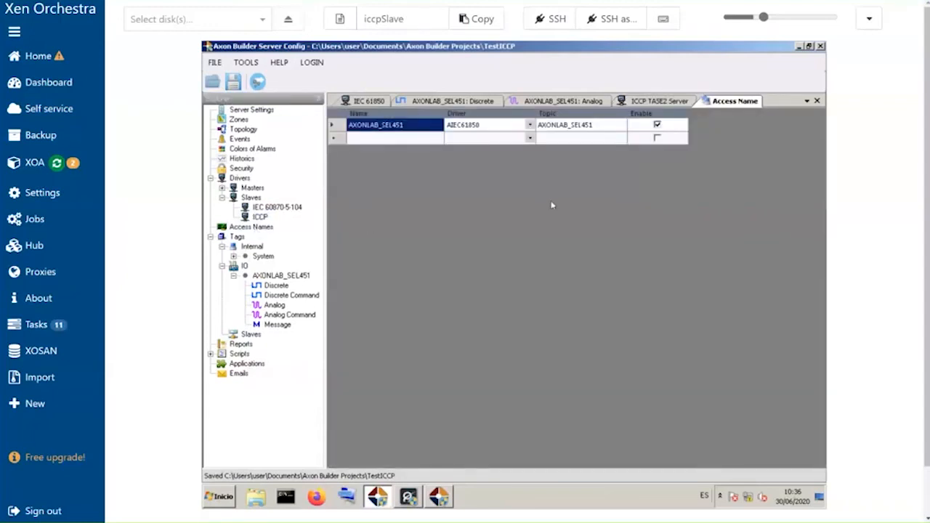
{"action": "left_click", "coordinate": [405, 140]}
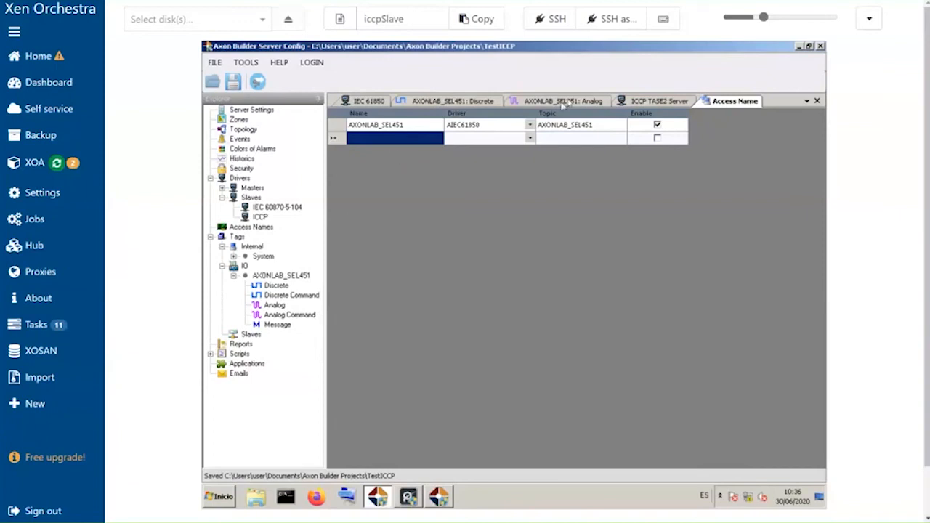
{"action": "left_click", "coordinate": [405, 140]}
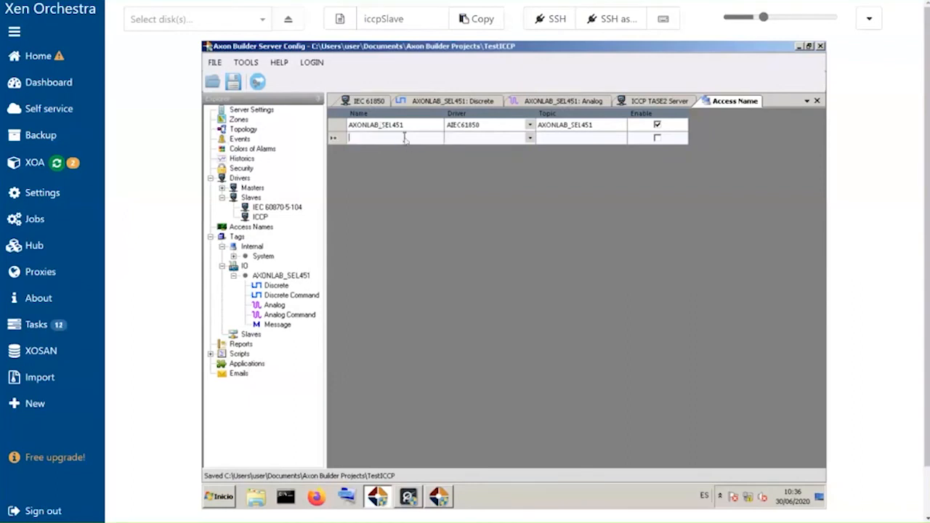
{"action": "key", "text": "ctrl+v"}
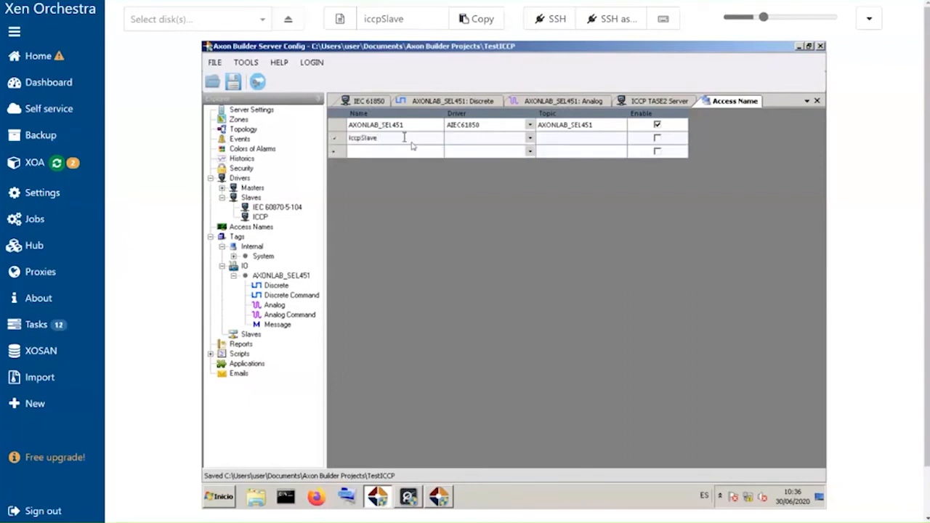
{"action": "left_click", "coordinate": [530, 138]}
{"action": "left_click", "coordinate": [529, 138]}
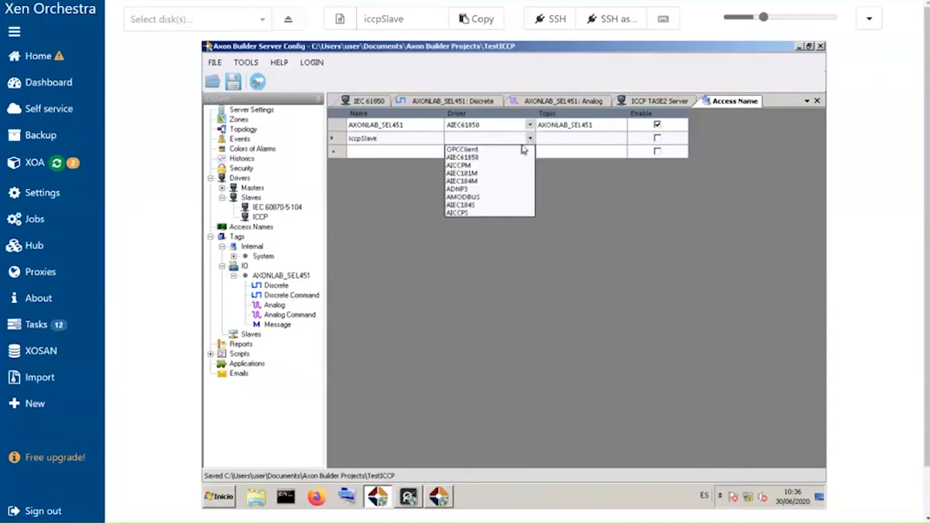
{"action": "left_click", "coordinate": [493, 213]}
{"action": "left_click", "coordinate": [602, 141]}
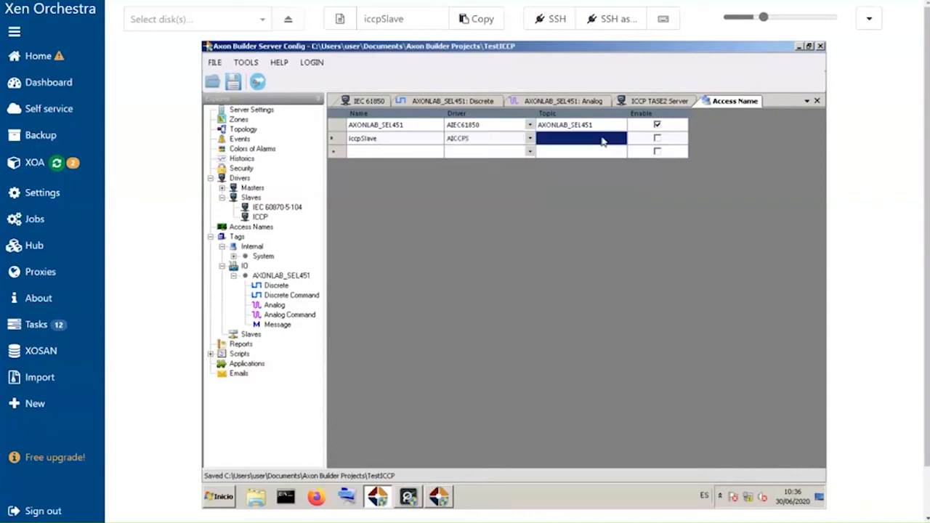
{"action": "left_click", "coordinate": [583, 141]}
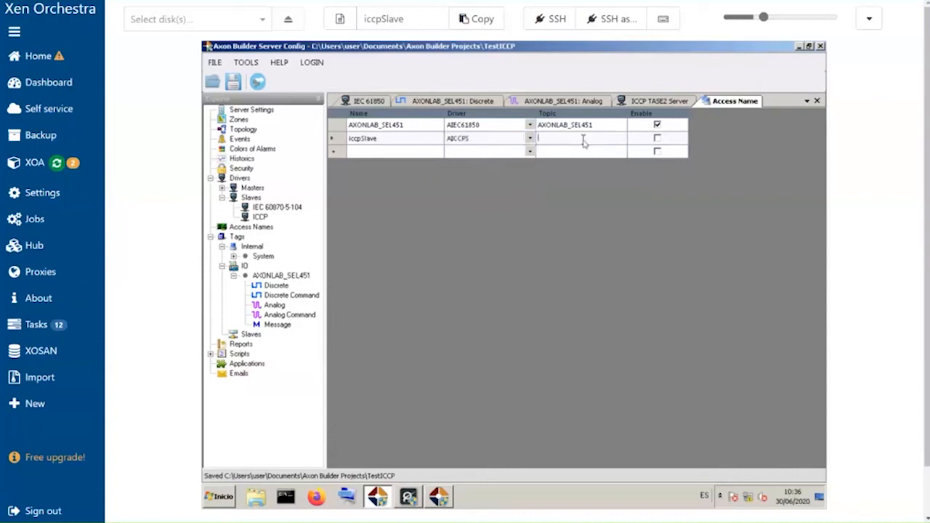
{"action": "key", "text": "ctrl+v"}
{"action": "key", "text": "Return"}
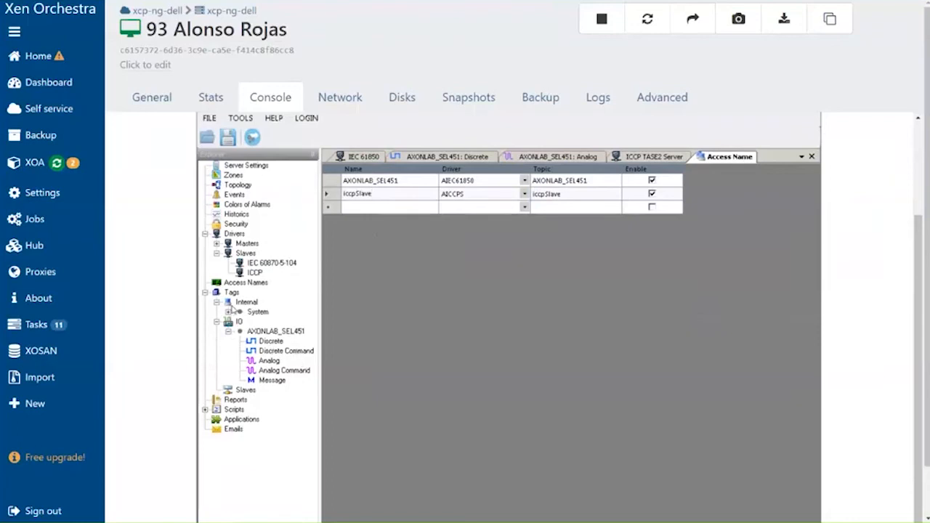
- Create a new slave tag unit under Tags > Slaves
{"action": "left_click", "coordinate": [274, 332]}
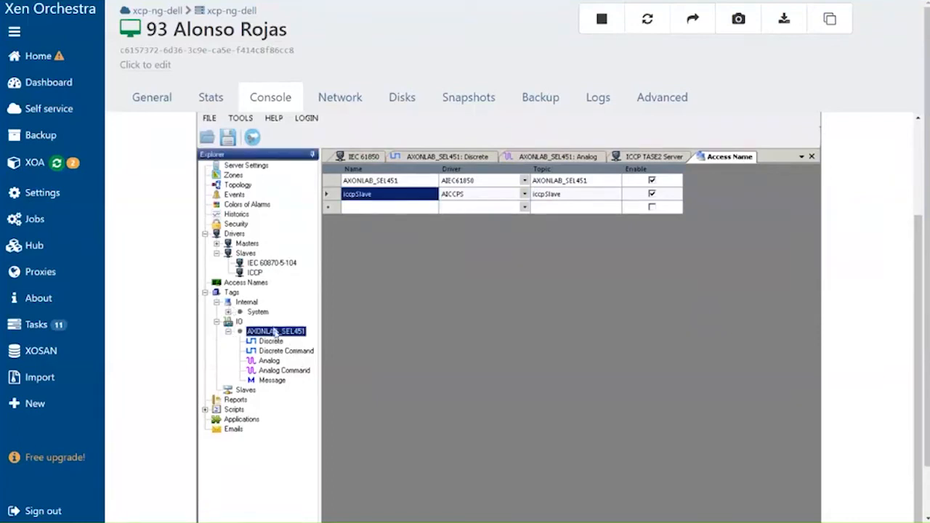
{"action": "left_click", "coordinate": [273, 341]}
{"action": "left_click", "coordinate": [277, 351]}
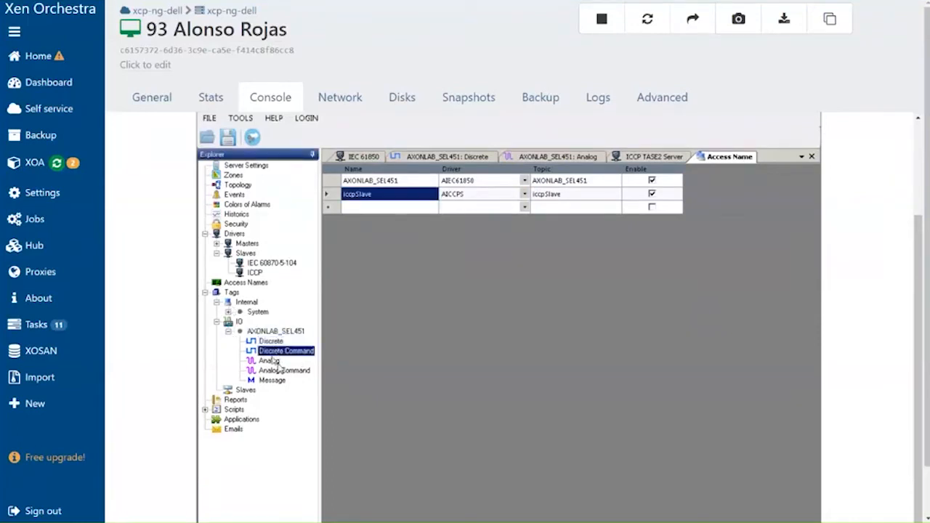
{"action": "left_click", "coordinate": [276, 331]}
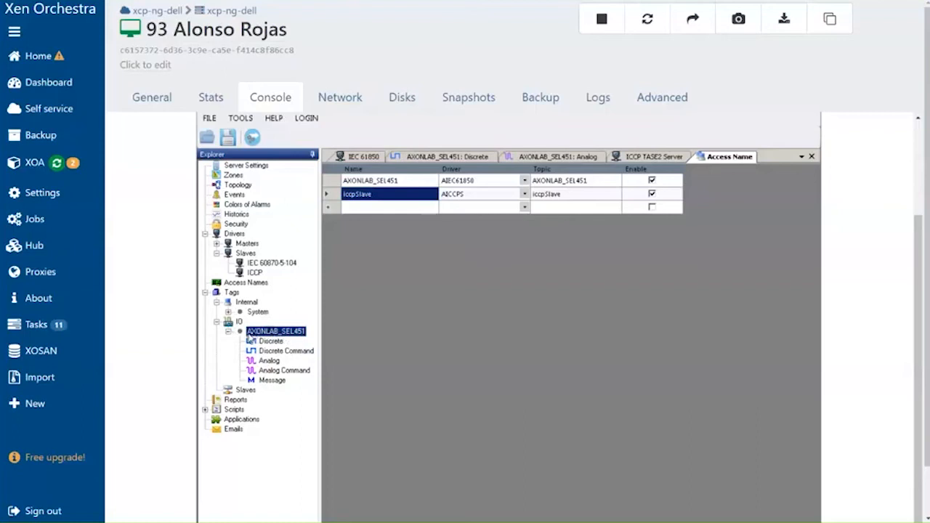
{"action": "right_click", "coordinate": [246, 390]}
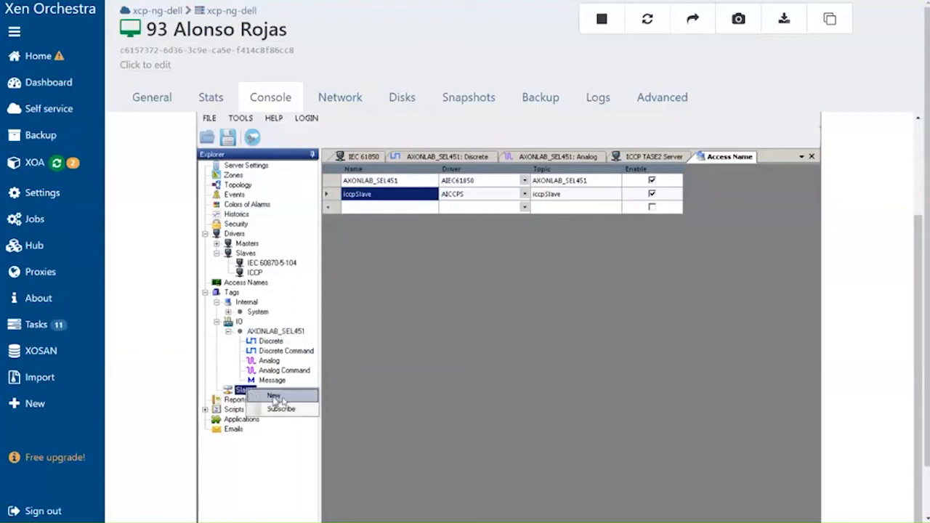
{"action": "left_click", "coordinate": [282, 400]}
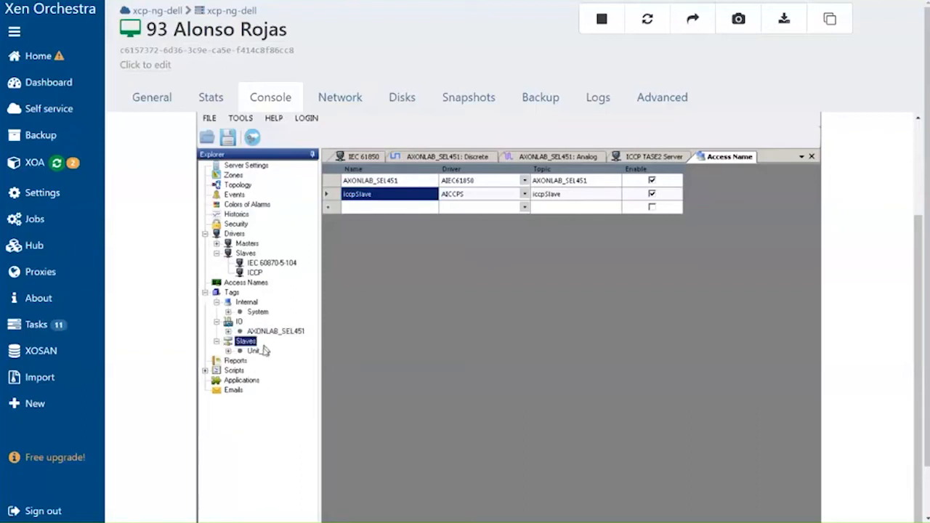
- Open the new Unit_2 properties and confirm them unchanged
{"action": "right_click", "coordinate": [259, 354]}
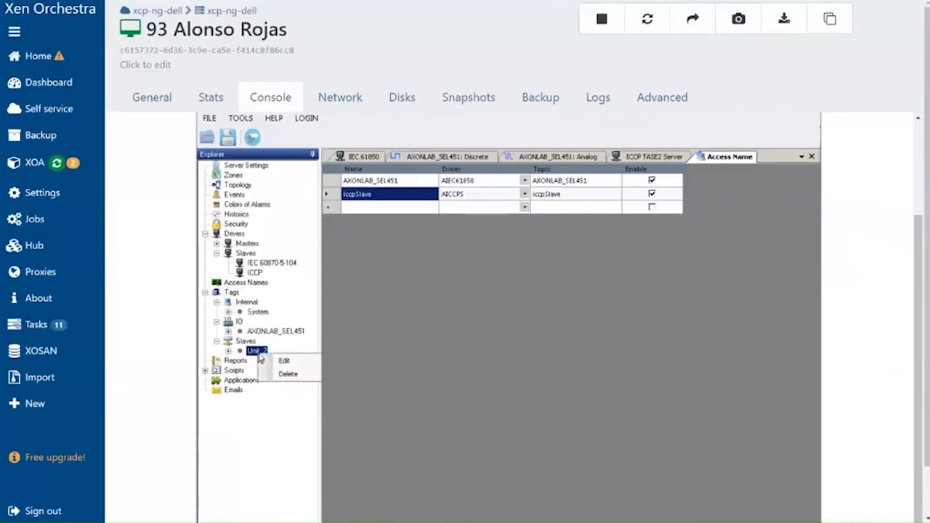
{"action": "left_click", "coordinate": [298, 364]}
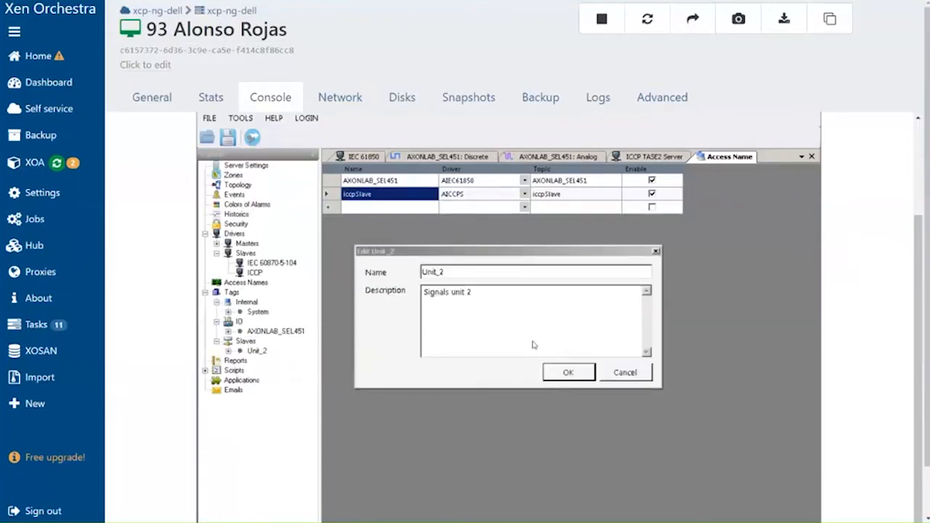
{"action": "left_click", "coordinate": [569, 372]}
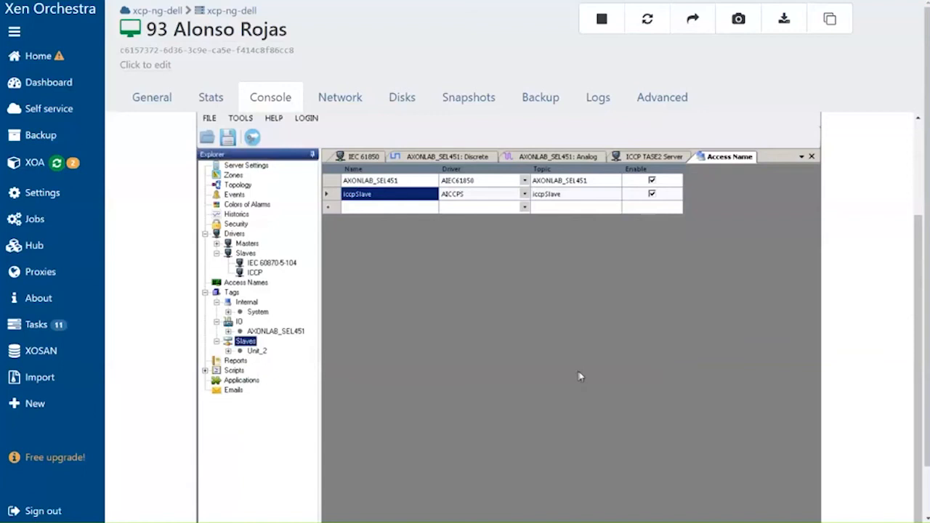
- Subscribe all AXONLAB_SEL451 master unit tags to the slave unit Unit_2
{"action": "left_click", "coordinate": [257, 351]}
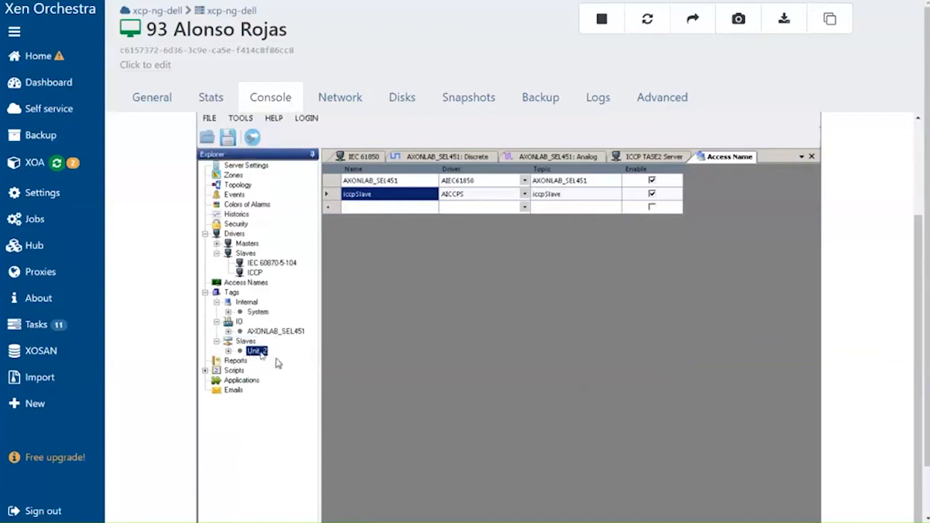
{"action": "right_click", "coordinate": [251, 342]}
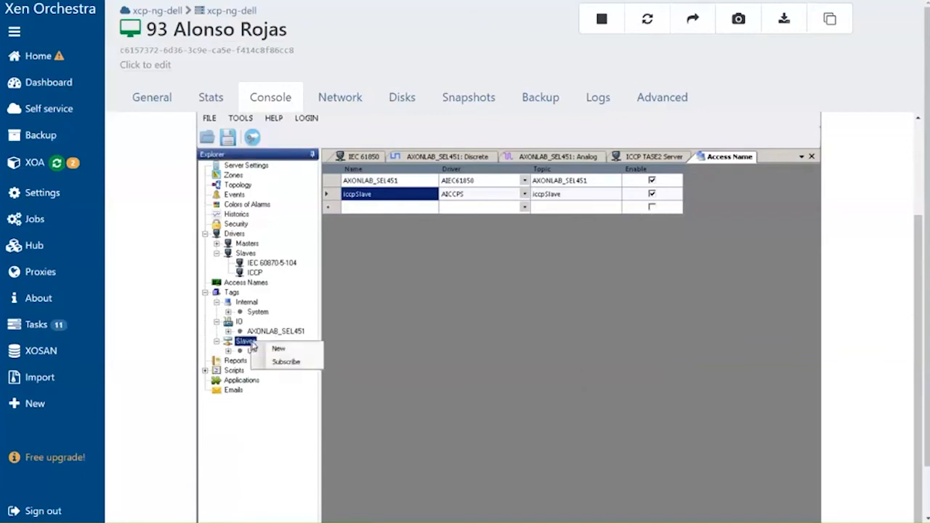
{"action": "left_click", "coordinate": [297, 362]}
{"action": "left_click", "coordinate": [338, 211]}
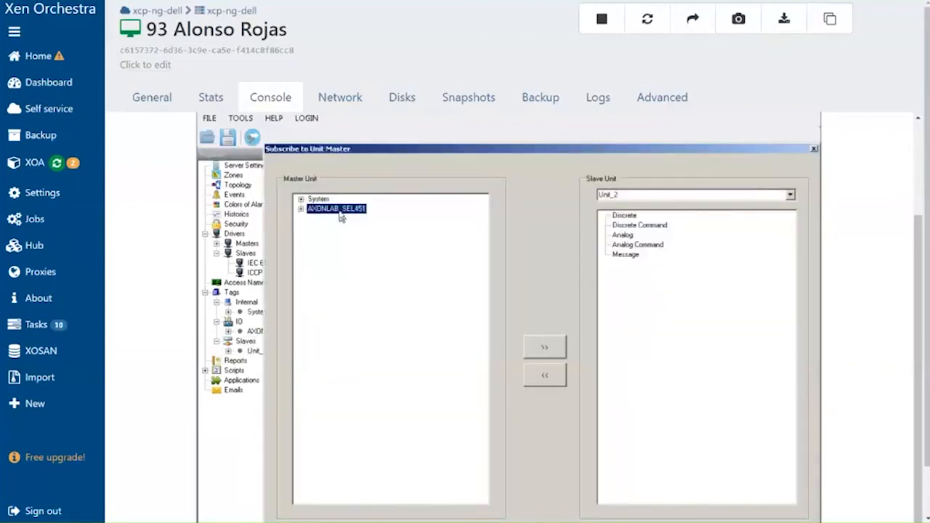
{"action": "left_click", "coordinate": [303, 209]}
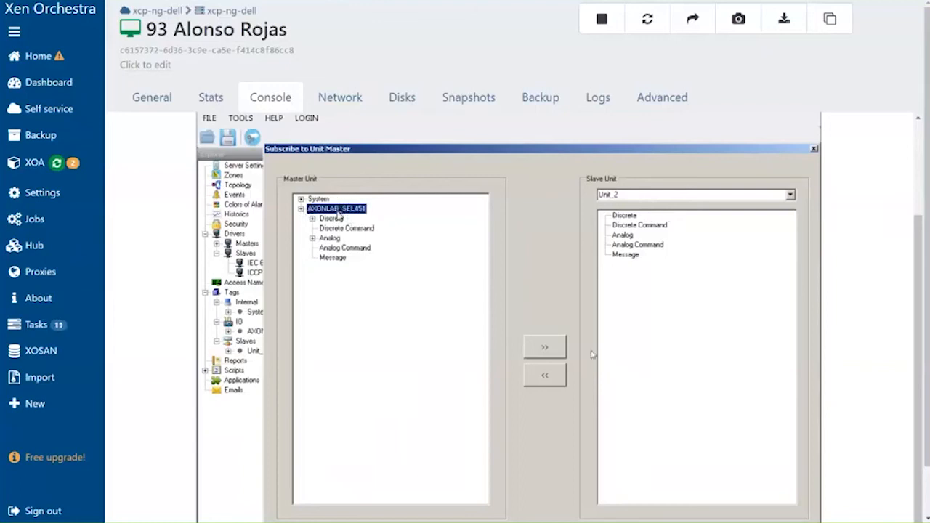
{"action": "left_click", "coordinate": [545, 347]}
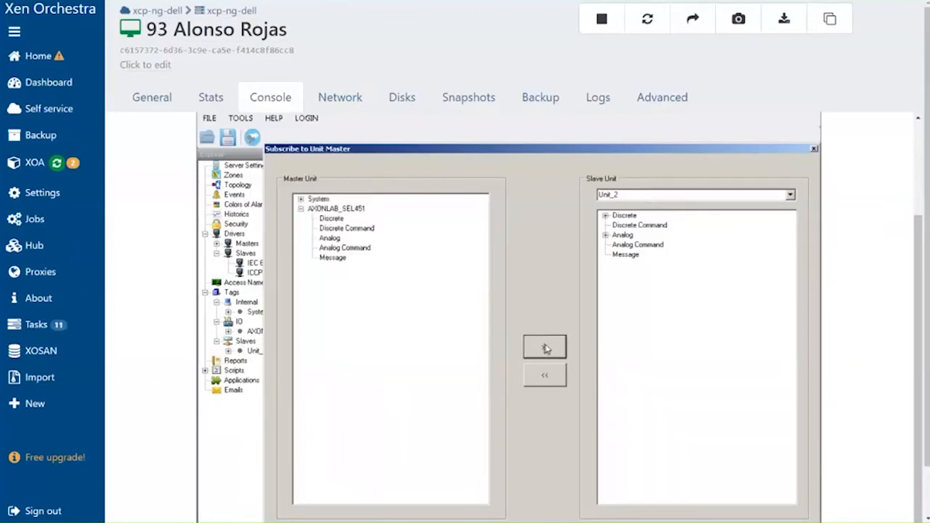
- Expand and inspect the Discrete and Analog tags now listed under the slave unit Unit_2
{"action": "left_click", "coordinate": [605, 216]}
{"action": "left_click", "coordinate": [719, 226]}
{"action": "left_click", "coordinate": [718, 273]}
{"action": "left_click", "coordinate": [720, 284]}
{"action": "left_click", "coordinate": [719, 293]}
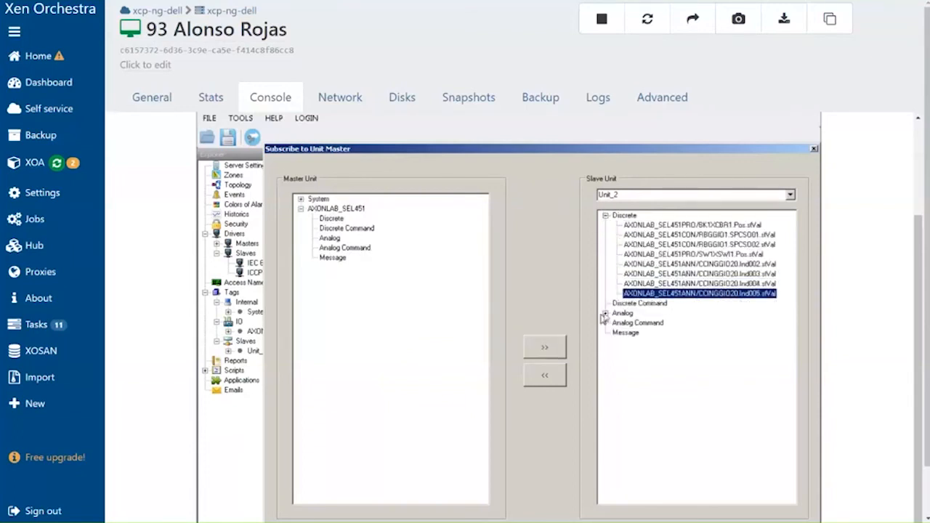
{"action": "left_click", "coordinate": [605, 313]}
{"action": "left_click", "coordinate": [698, 322]}
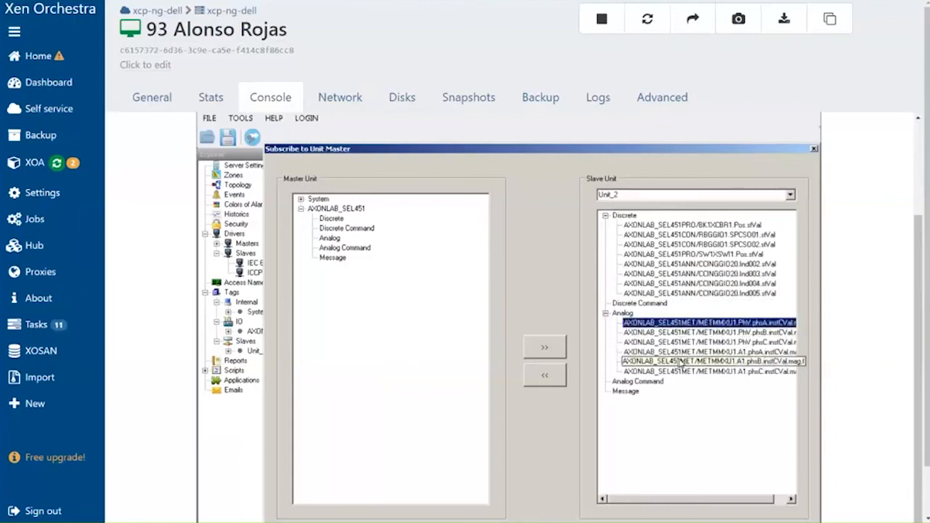
{"action": "left_click", "coordinate": [680, 371]}
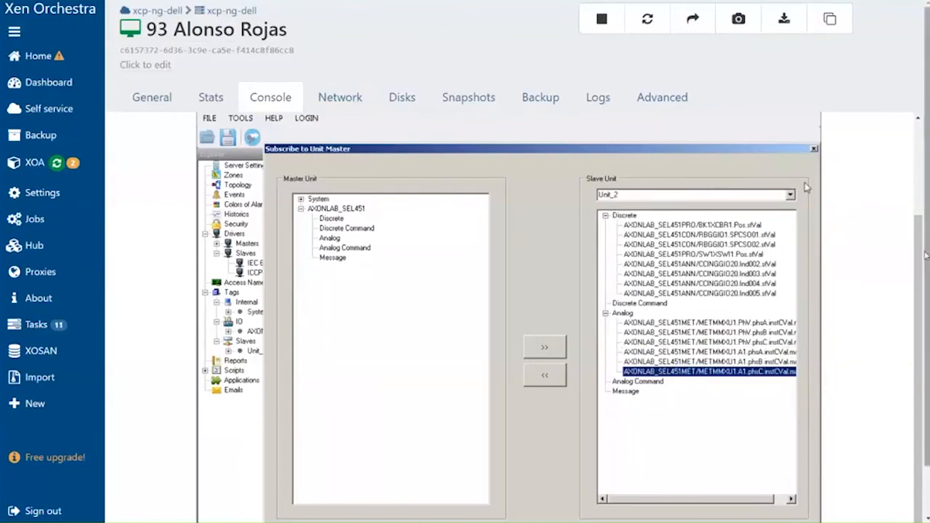
- Accept the Unit_2 subscription and close the Subscribe to Unit Master dialog
{"action": "scroll", "coordinate": [898, 150], "scroll_direction": "down", "scroll_amount": 1}
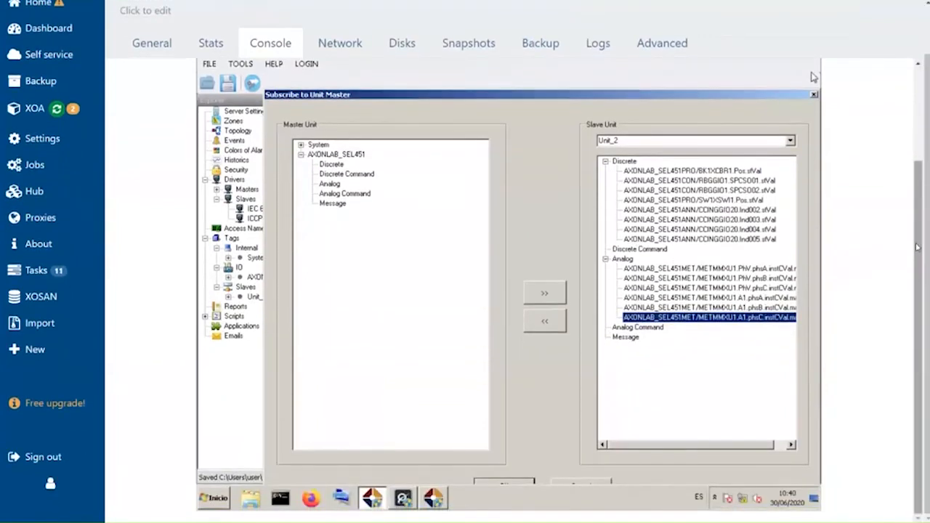
{"action": "left_click", "coordinate": [854, 142]}
{"action": "left_click", "coordinate": [853, 138]}
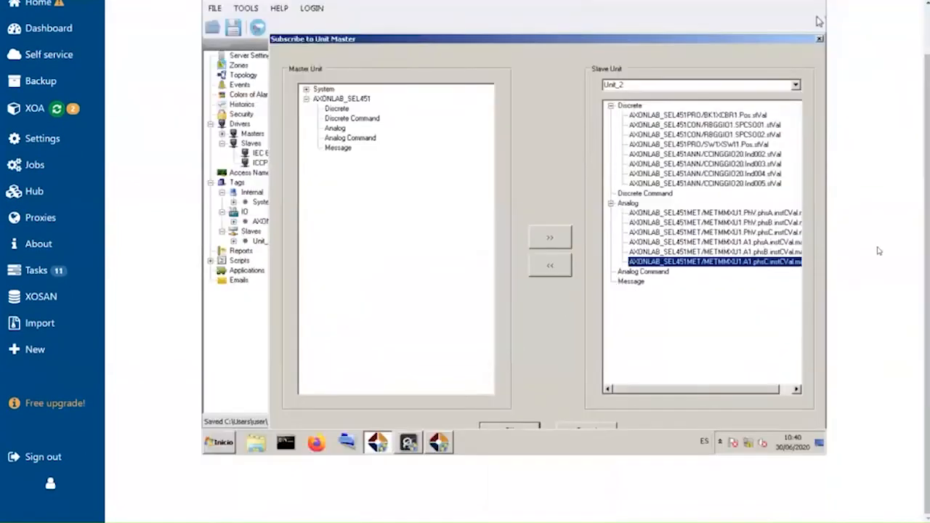
{"action": "scroll", "coordinate": [878, 249], "scroll_direction": "up", "scroll_amount": 1}
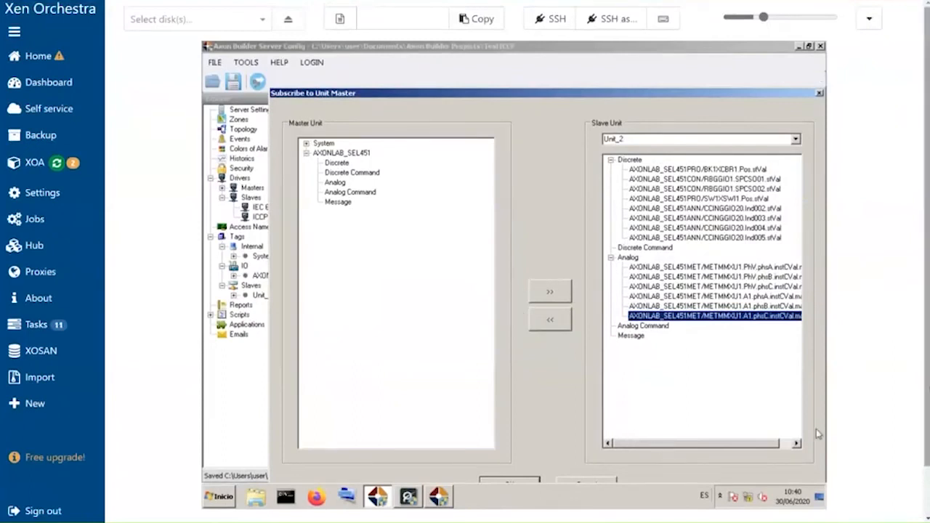
{"action": "scroll", "coordinate": [542, 378], "scroll_direction": "down", "scroll_amount": 1}
{"action": "left_click", "coordinate": [511, 426]}
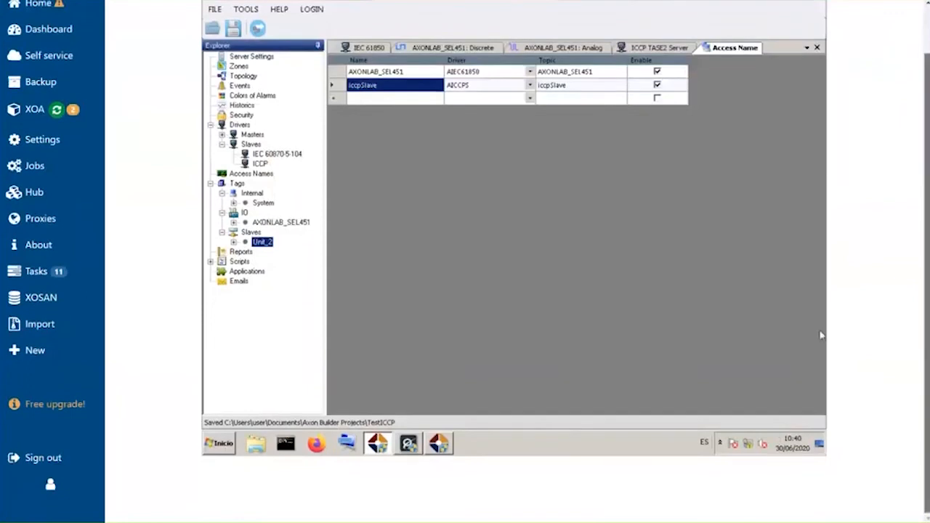
- Save the project and send the configuration to the runtime server, agreeing to the restart and to continue in demo mode
{"action": "scroll", "coordinate": [820, 332], "scroll_direction": "up", "scroll_amount": 1}
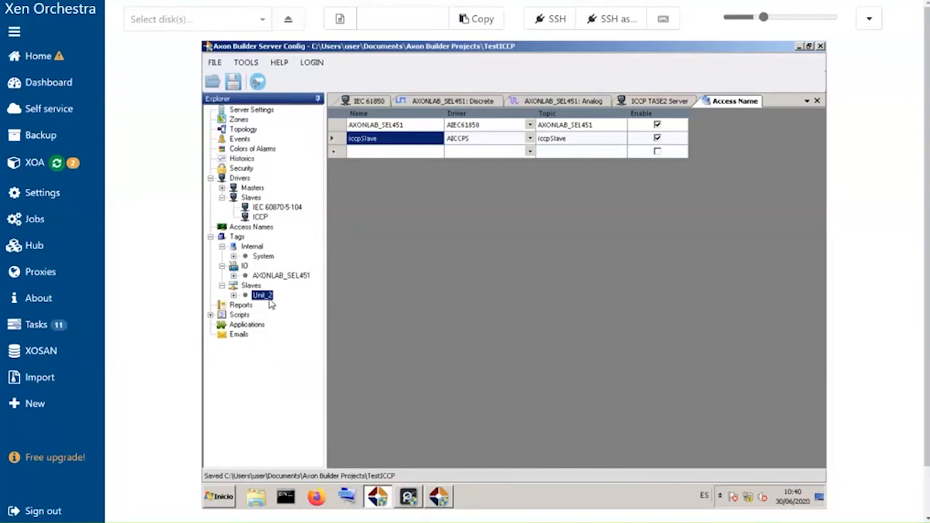
{"action": "left_click", "coordinate": [234, 82]}
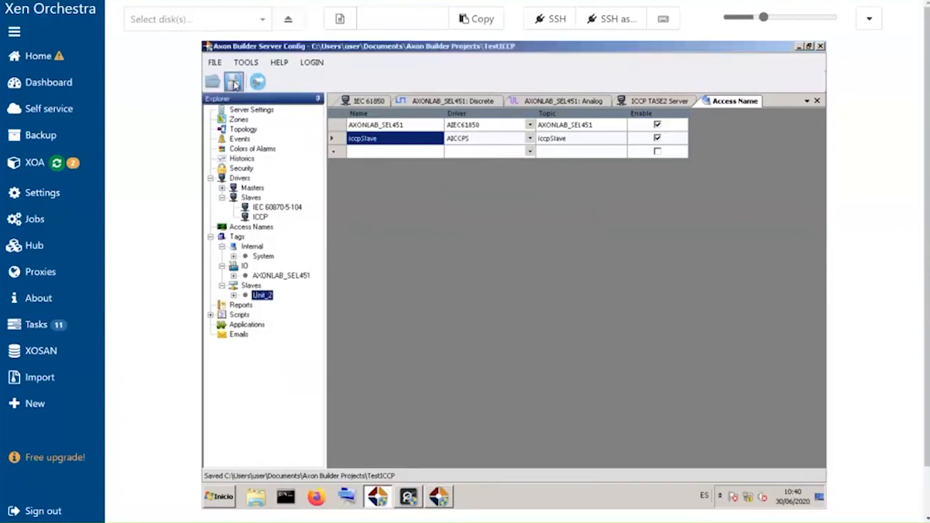
{"action": "left_click", "coordinate": [258, 81]}
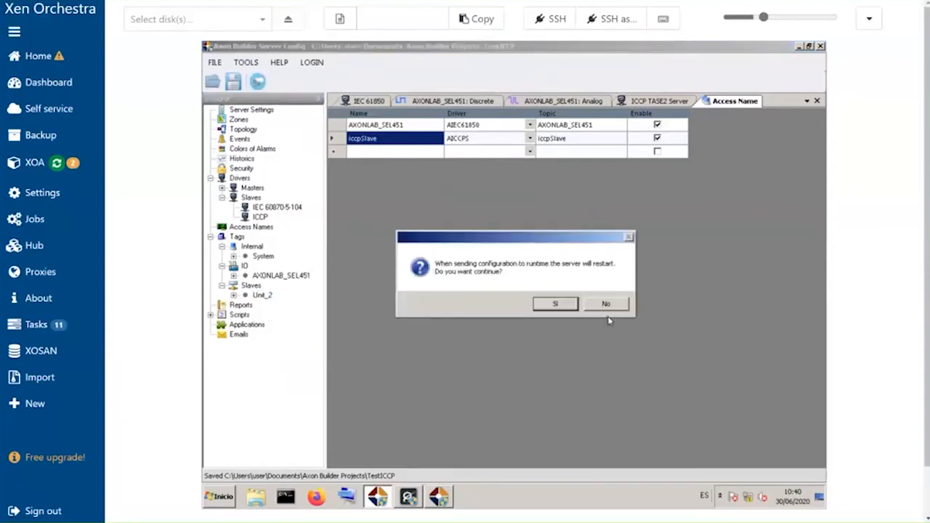
{"action": "left_click_drag", "start_coordinate": [612, 302], "coordinate": [542, 283]}
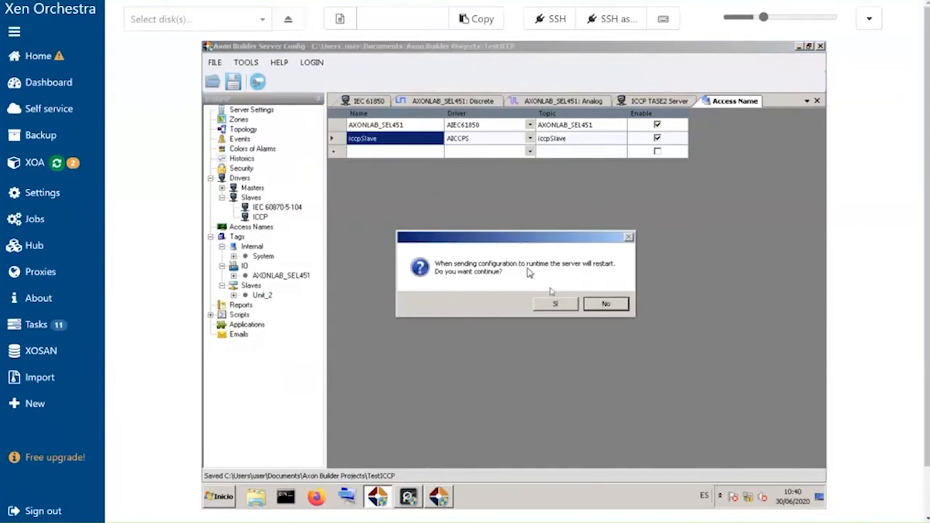
{"action": "left_click", "coordinate": [569, 305]}
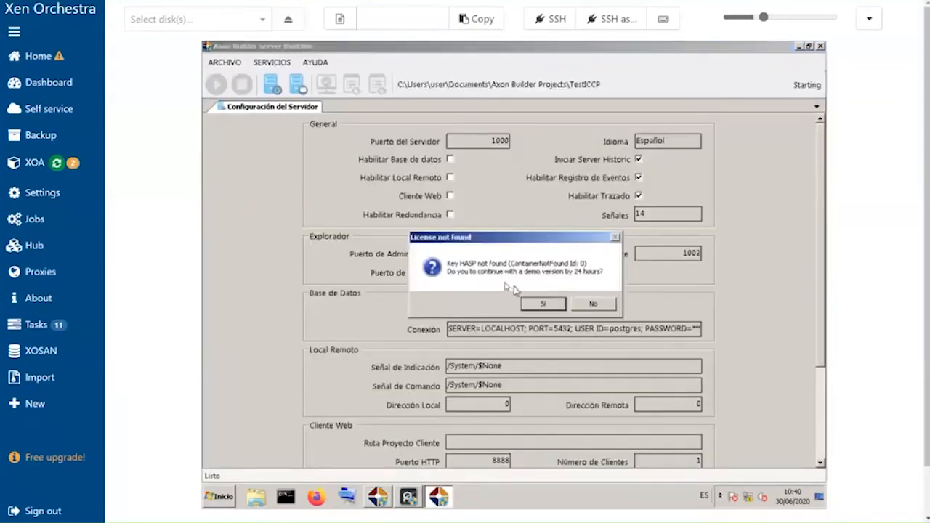
{"action": "left_click", "coordinate": [545, 304]}
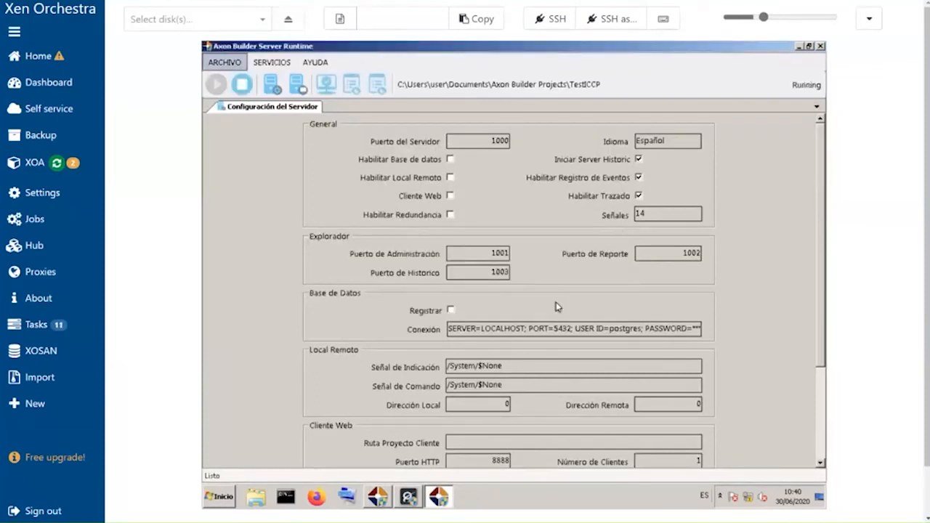
- Switch to Microsoft Whiteboard
{"action": "key", "text": "alt+Tab"}
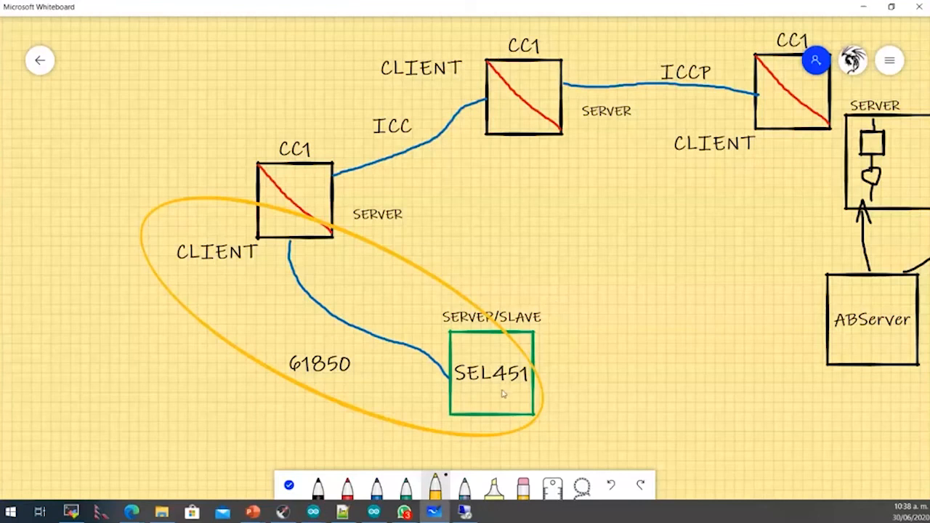